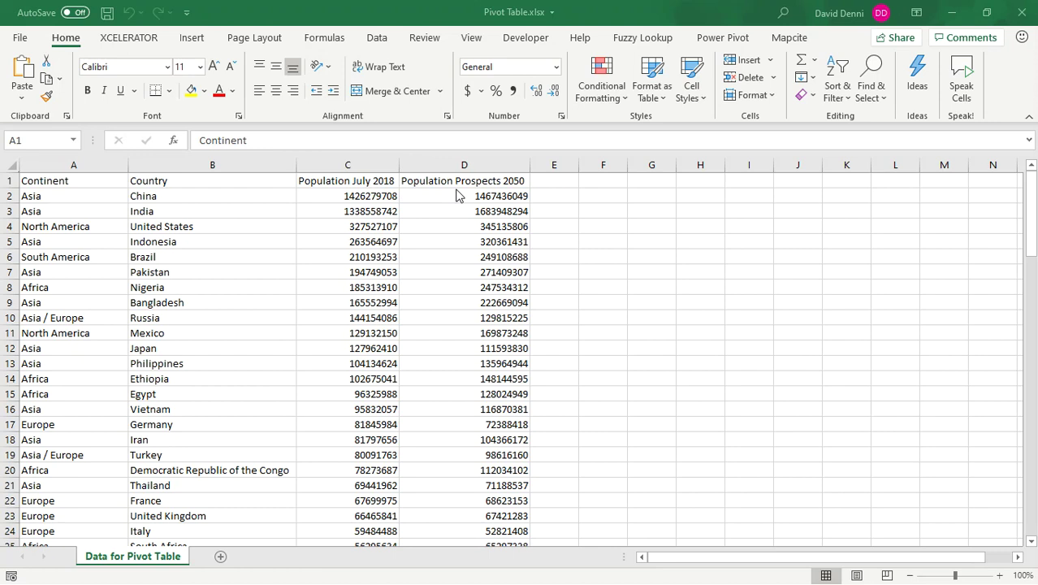
# Select the population data range A1:D101, starting from the Continent header cell
pyautogui.click(79, 180)
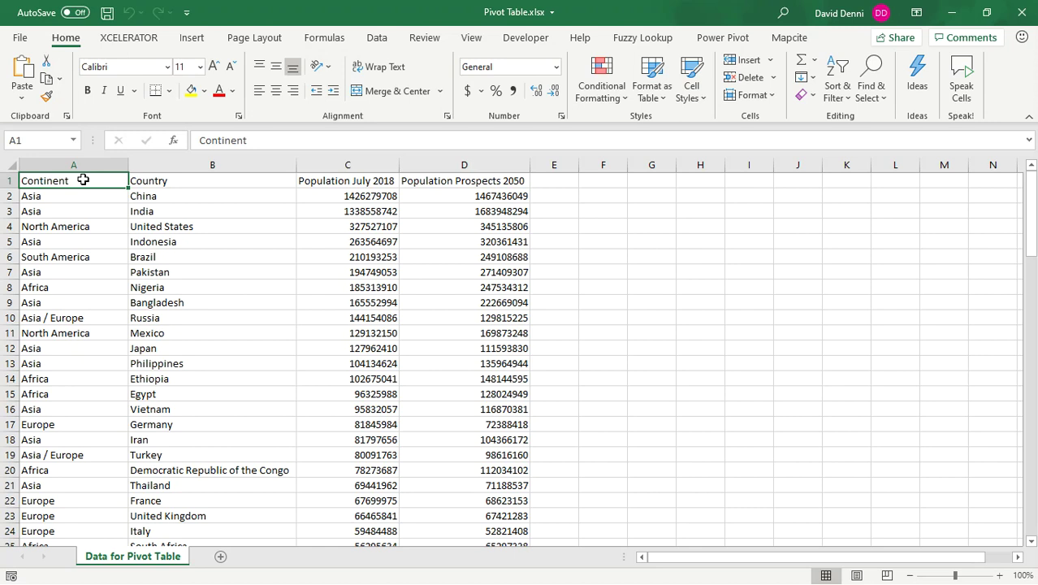
pyautogui.hotkey('ctrl', 'shift', 'Right')
pyautogui.hotkey('ctrl', 'shift', 'Down')
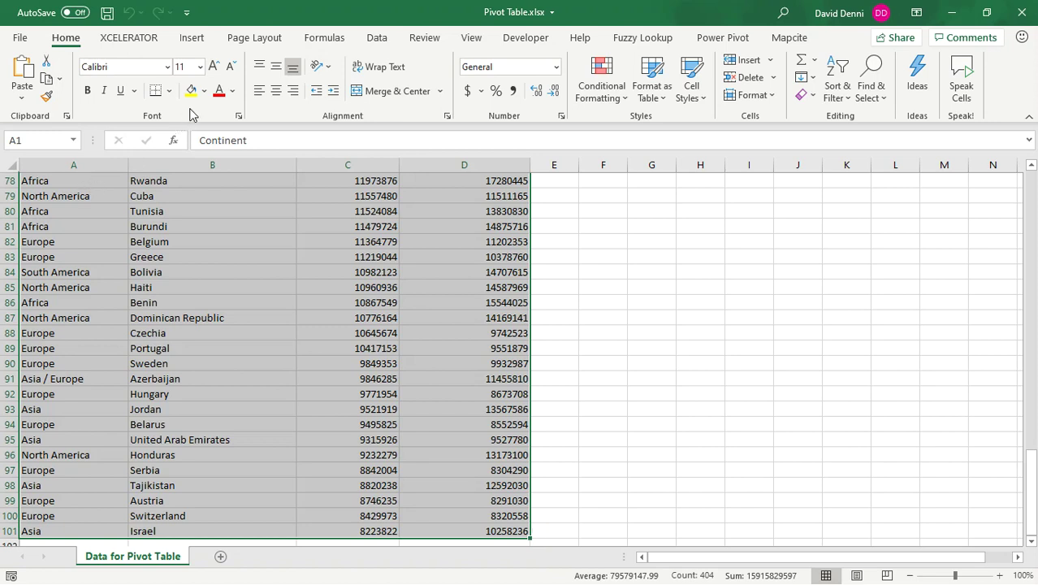
# Insert a PivotTable from 'Data for Pivot Table'!$A$1:$D$101 on a new worksheet
pyautogui.click(193, 39)
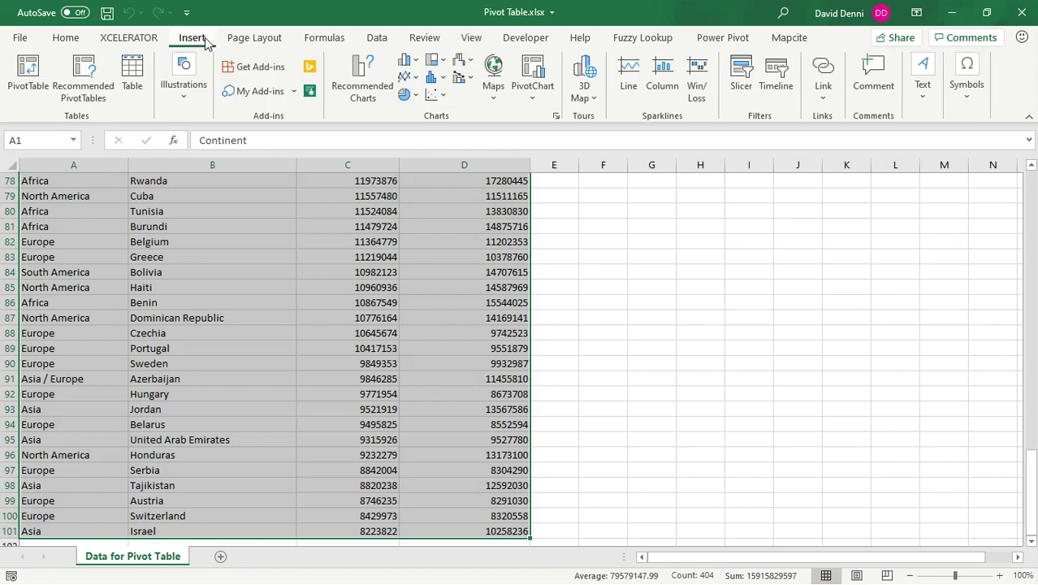
pyautogui.click(26, 85)
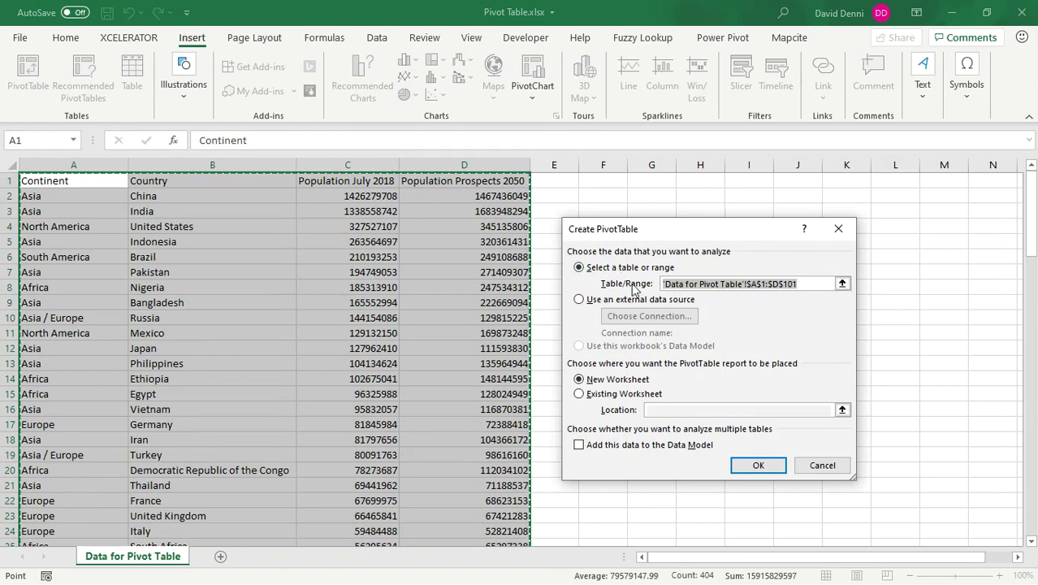
pyautogui.click(809, 284)
pyautogui.click(755, 464)
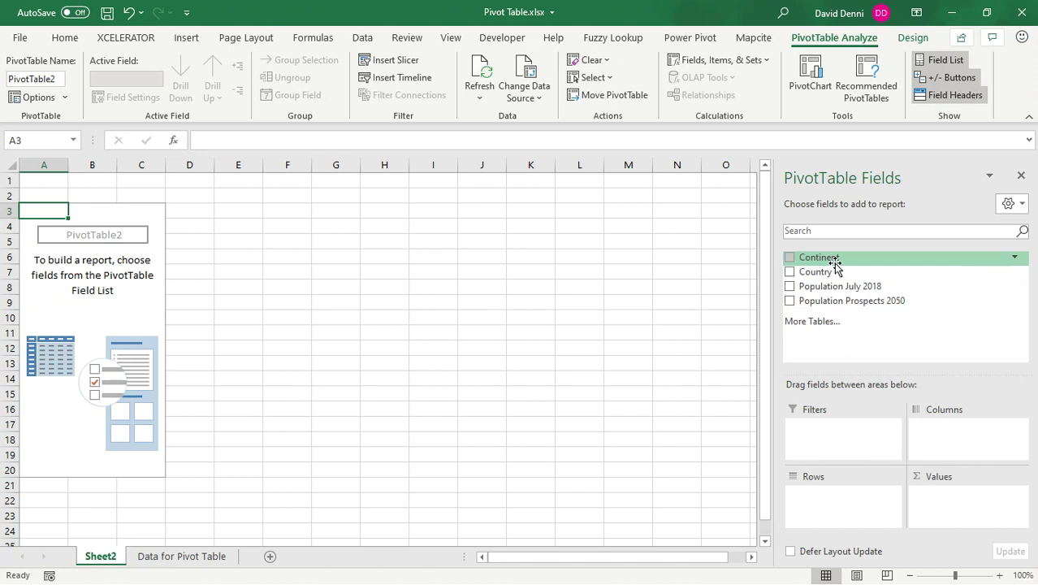
# Put Continent and Country in Rows, and sum Population July 2018 and Population Prospects 2050 as values
pyautogui.moveTo(828, 258); pyautogui.dragTo(854, 504)
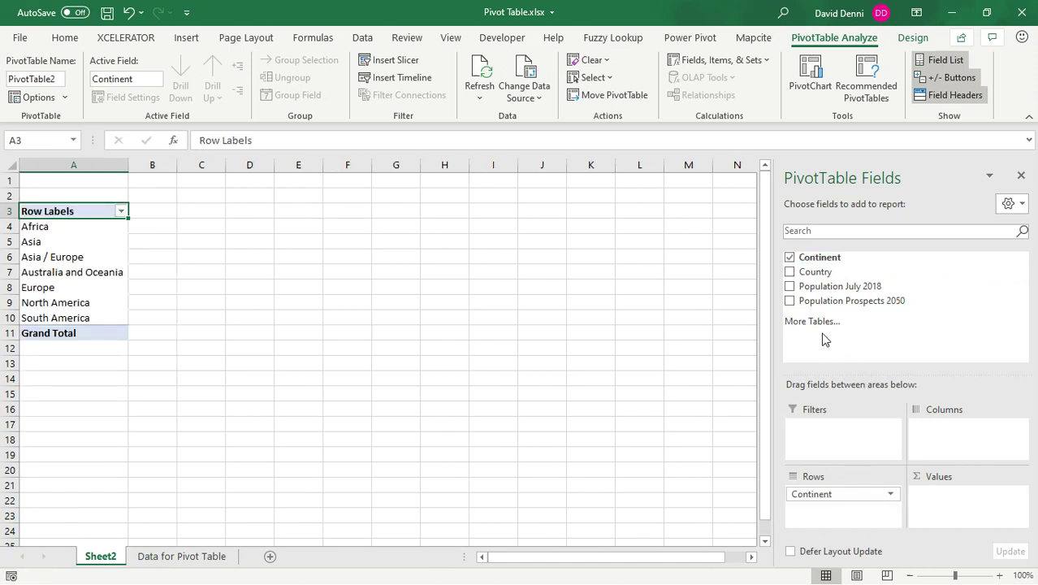
pyautogui.moveTo(822, 273); pyautogui.dragTo(851, 516)
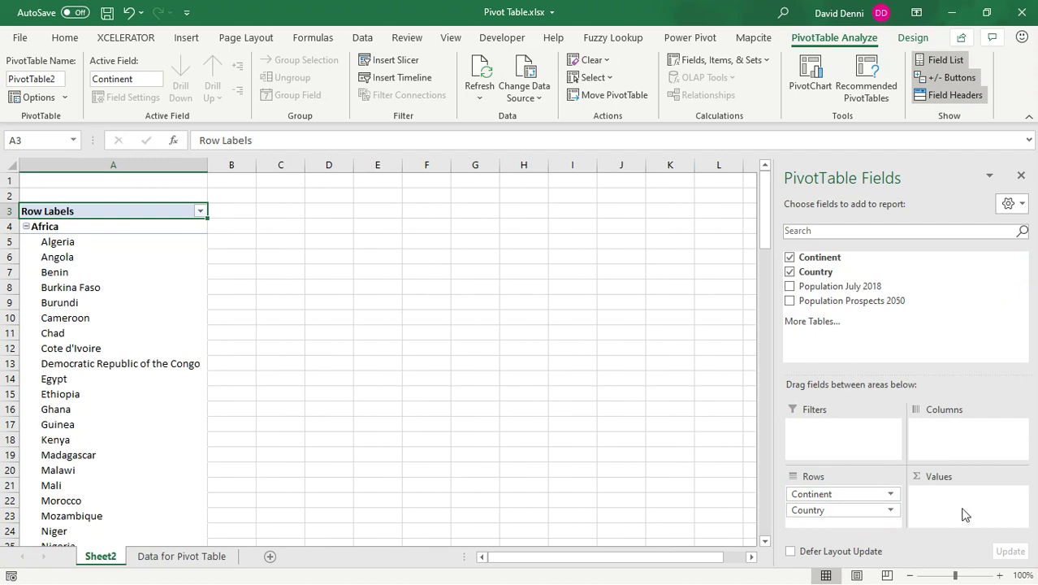
pyautogui.moveTo(851, 286); pyautogui.dragTo(963, 494)
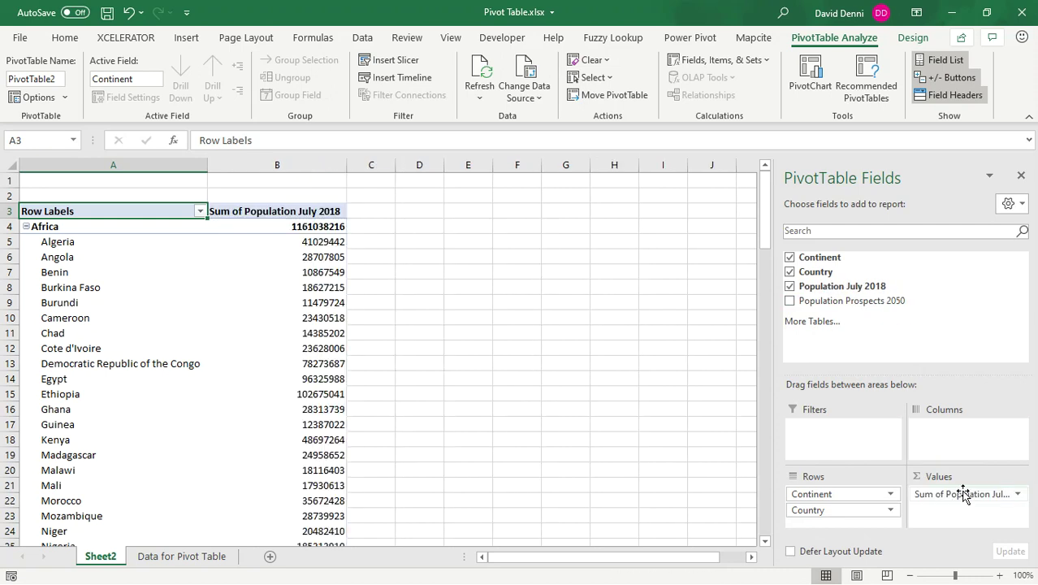
pyautogui.moveTo(829, 306); pyautogui.dragTo(959, 510)
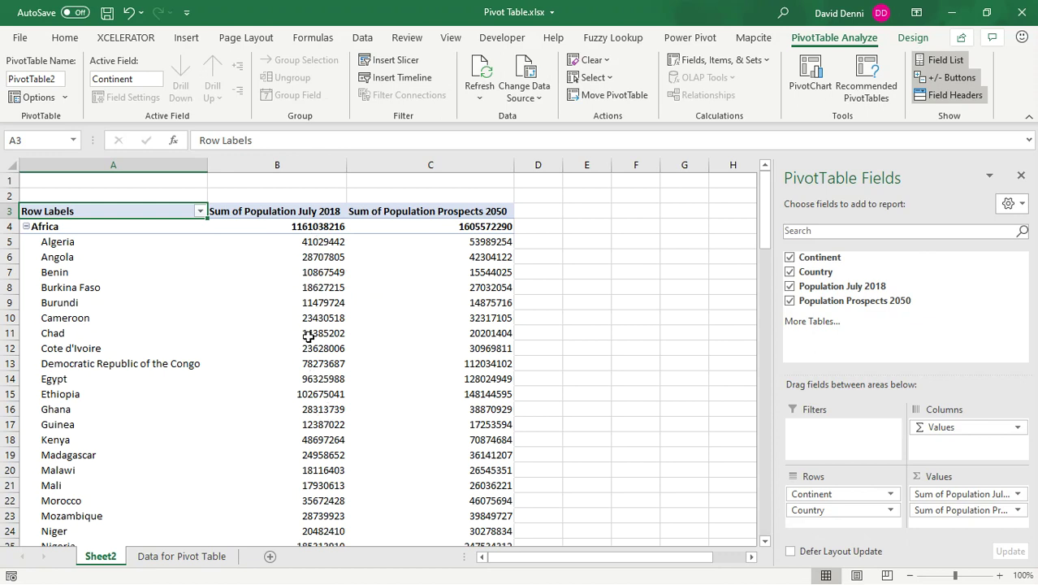
pyautogui.moveTo(301, 275)
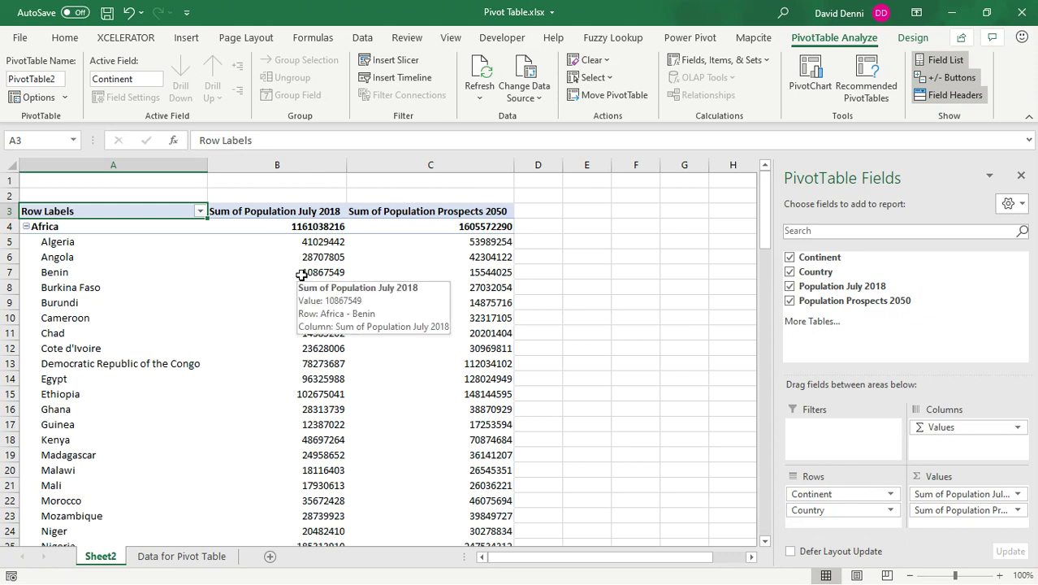
pyautogui.moveTo(300, 256)
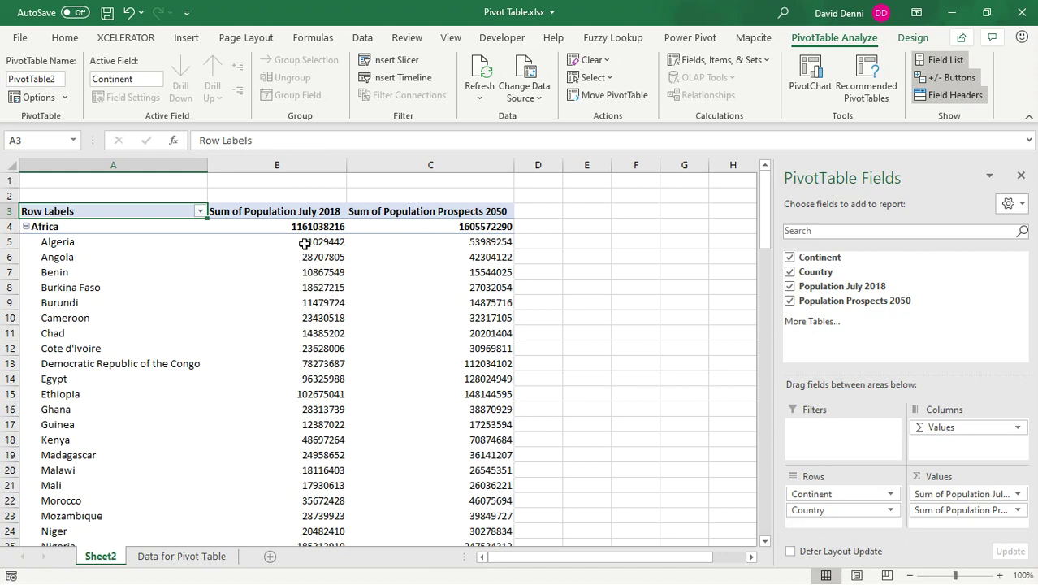
# Format the Population July 2018 sums as Number with 0 decimals and thousands separators
pyautogui.click(304, 244)
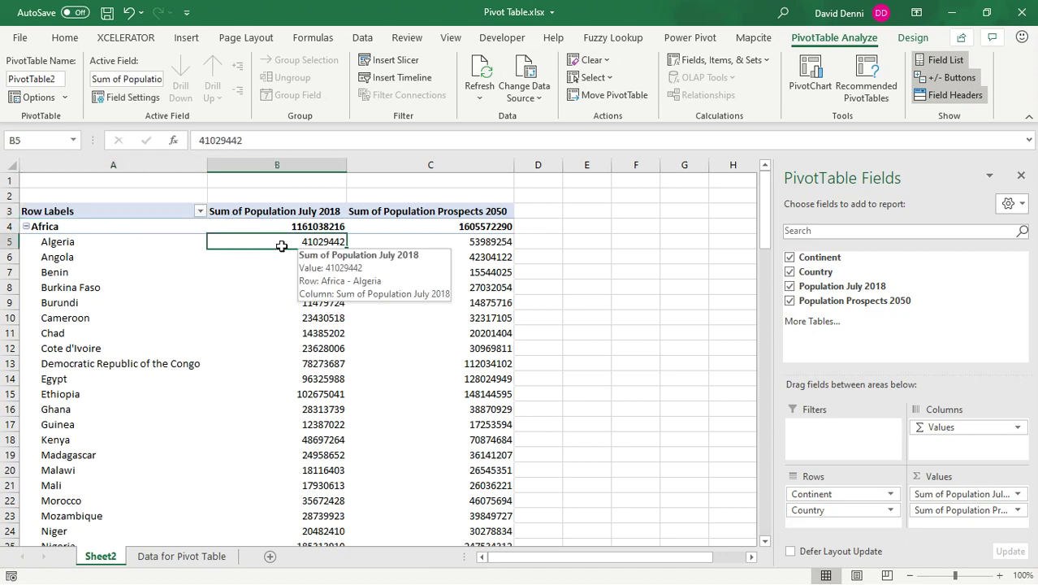
pyautogui.rightClick(275, 242)
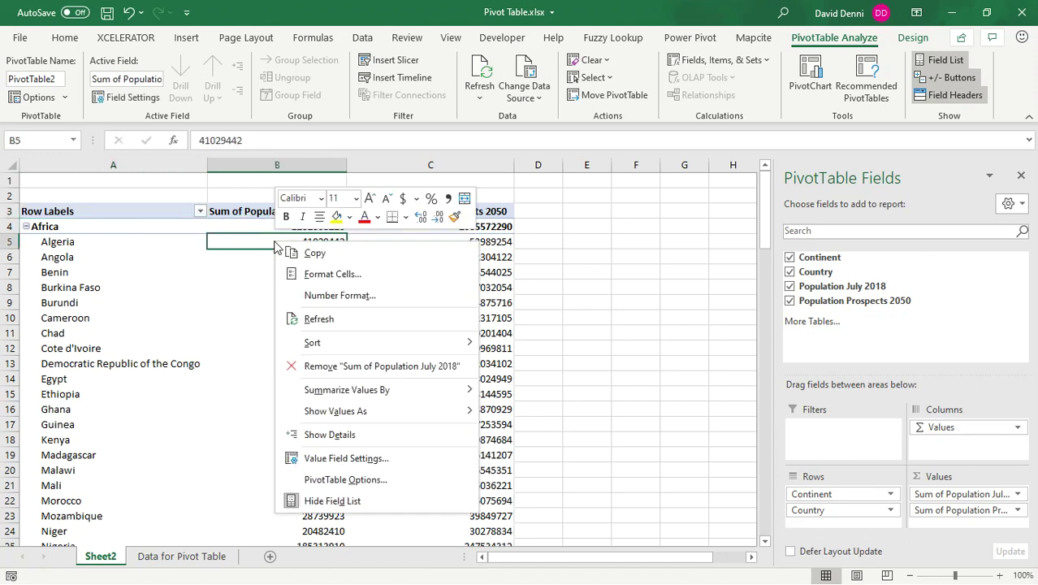
pyautogui.click(401, 295)
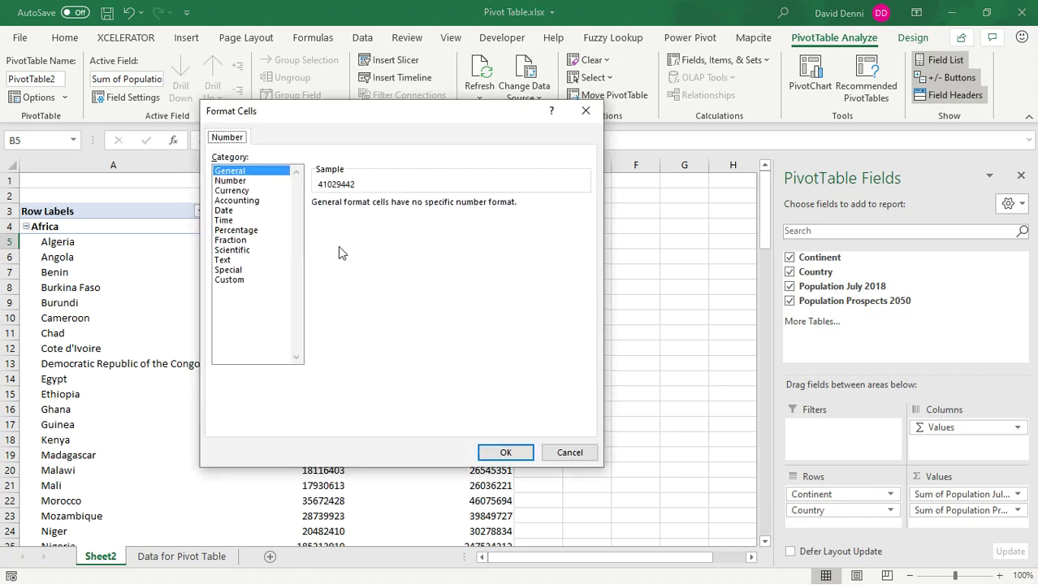
pyautogui.click(247, 181)
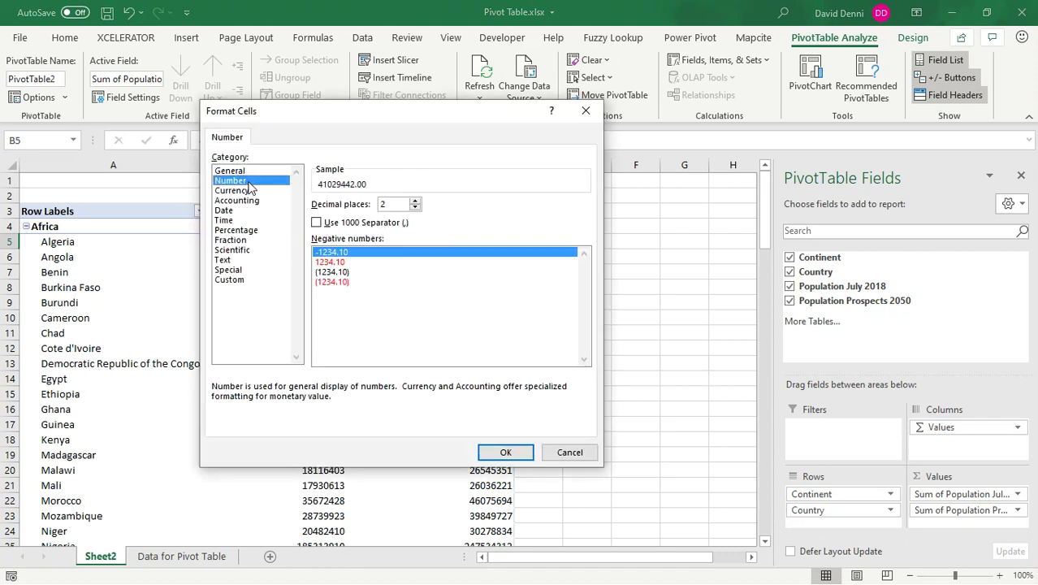
pyautogui.click(414, 209)
pyautogui.click(414, 209)
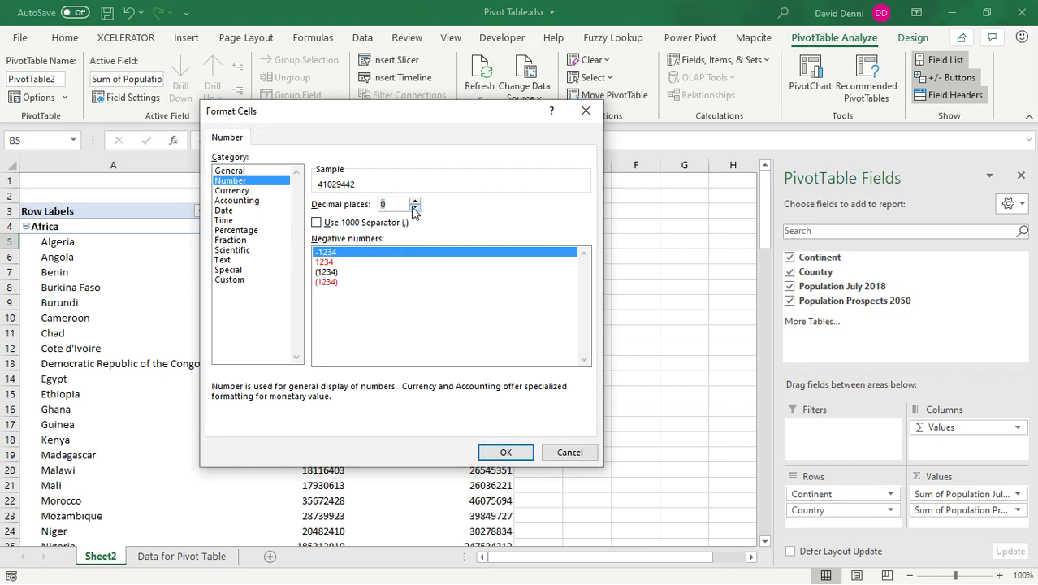
pyautogui.click(319, 224)
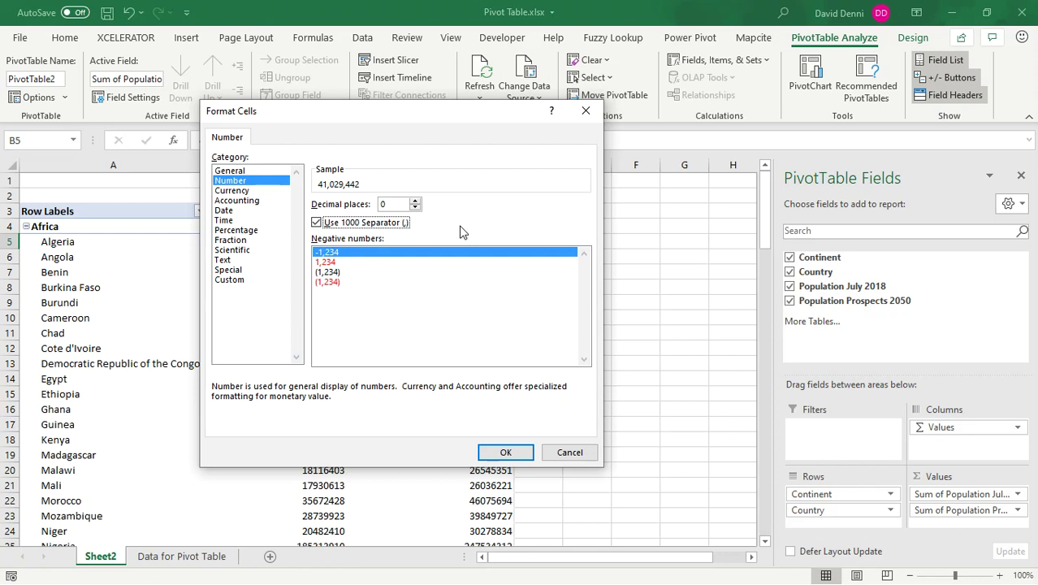
pyautogui.click(502, 453)
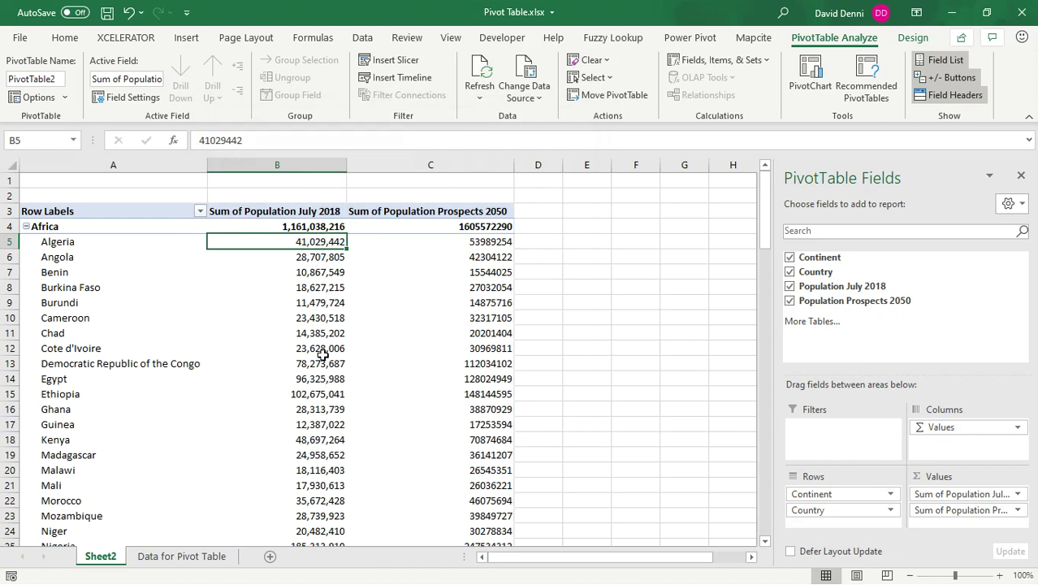
# Give the Population Prospects 2050 sums the same 0-decimal, thousands-separator number format
pyautogui.moveTo(449, 301)
pyautogui.moveTo(456, 241)
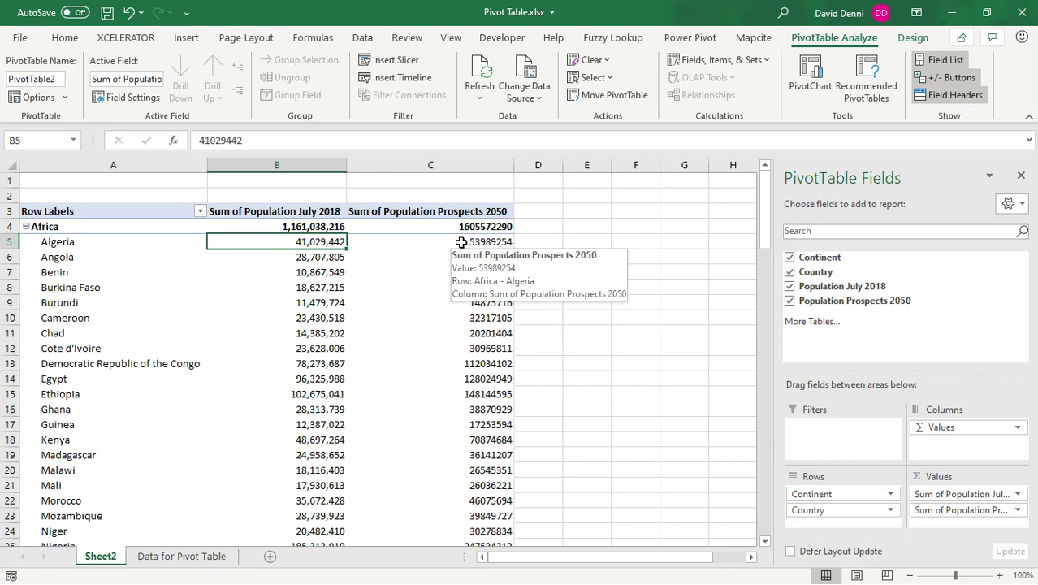
pyautogui.click(461, 242)
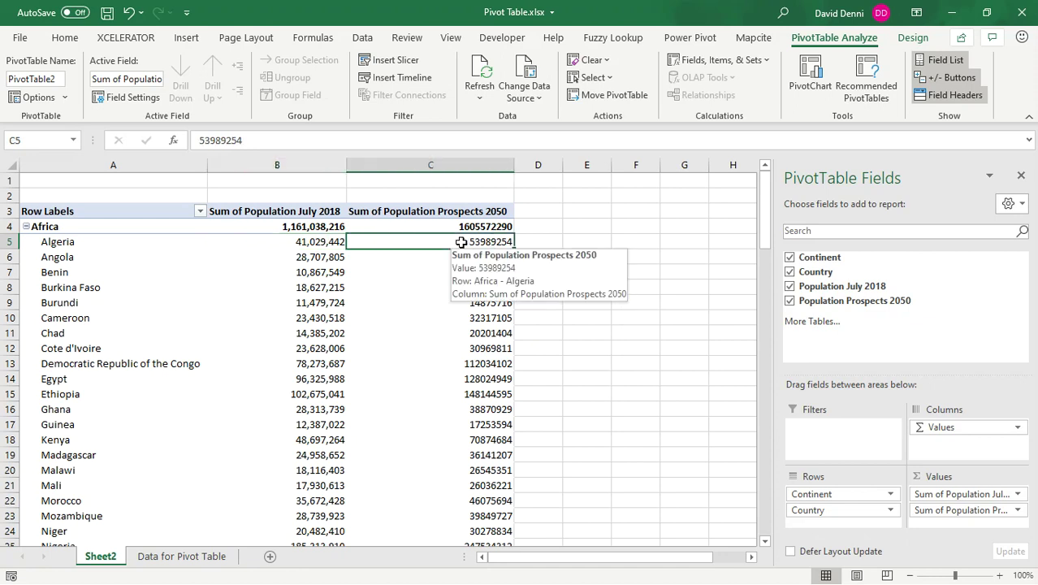
pyautogui.rightClick(461, 242)
pyautogui.click(520, 296)
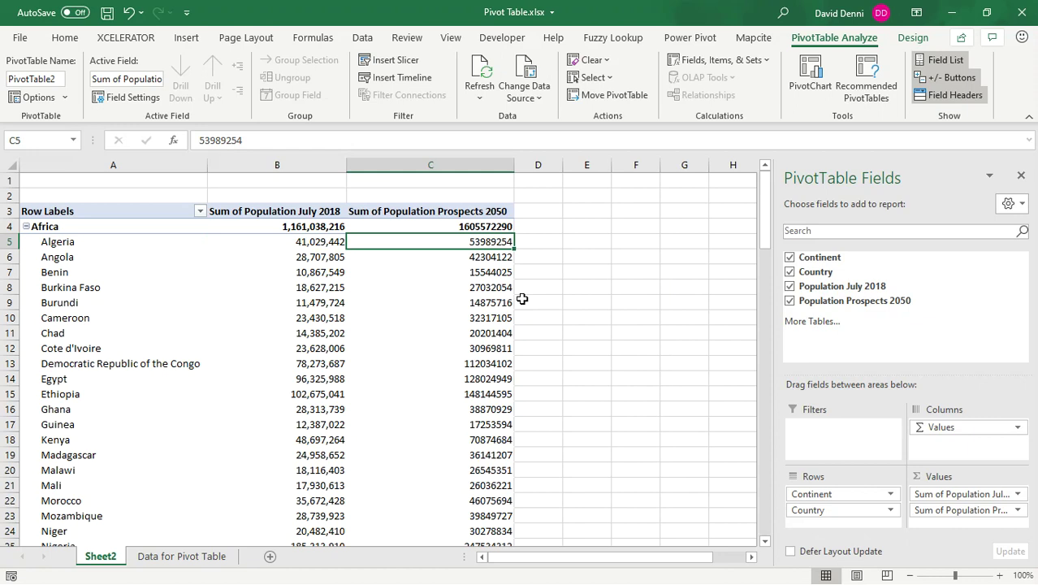
pyautogui.click(366, 185)
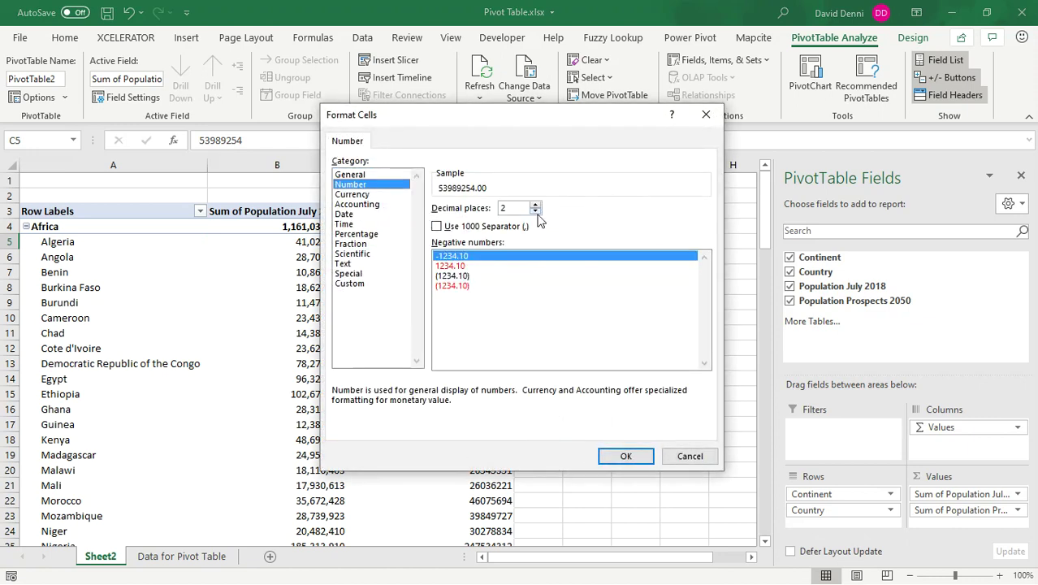
pyautogui.click(536, 212)
pyautogui.click(536, 212)
pyautogui.click(437, 226)
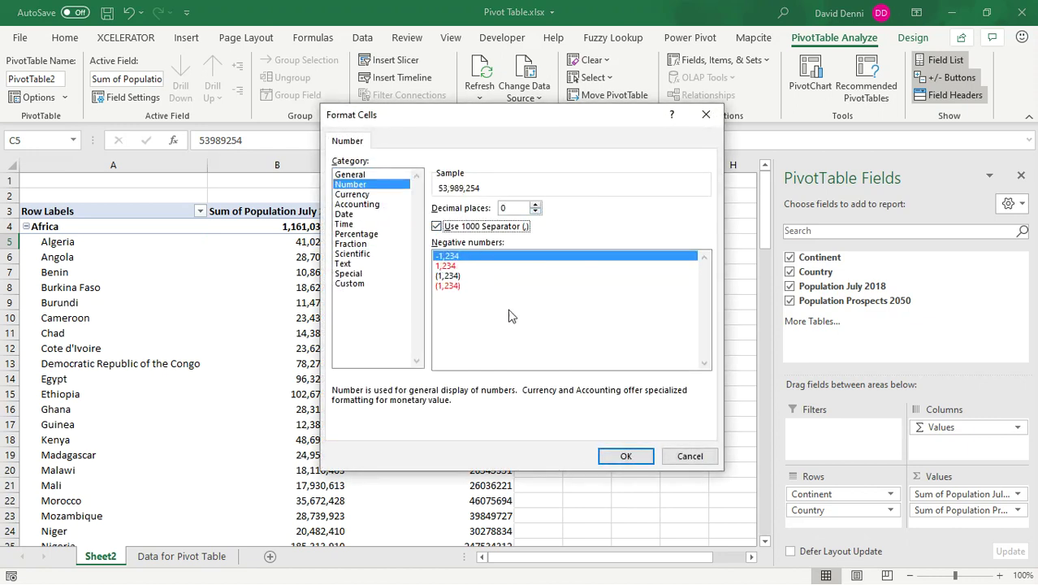
pyautogui.click(615, 458)
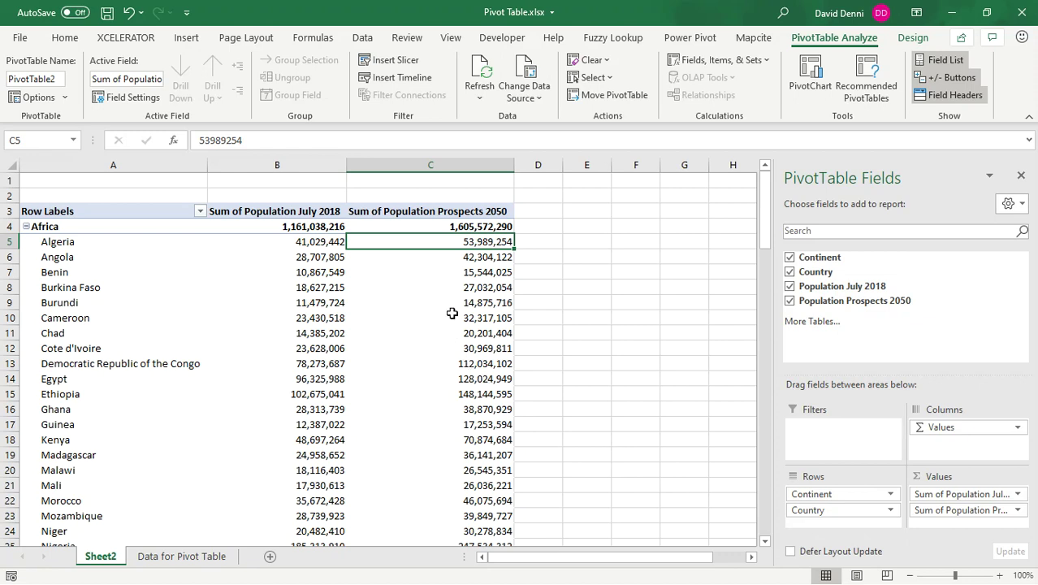
# Open the Fields, Items, & Sets menu under PivotTable Analyze
pyautogui.click(430, 259)
pyautogui.moveTo(429, 260)
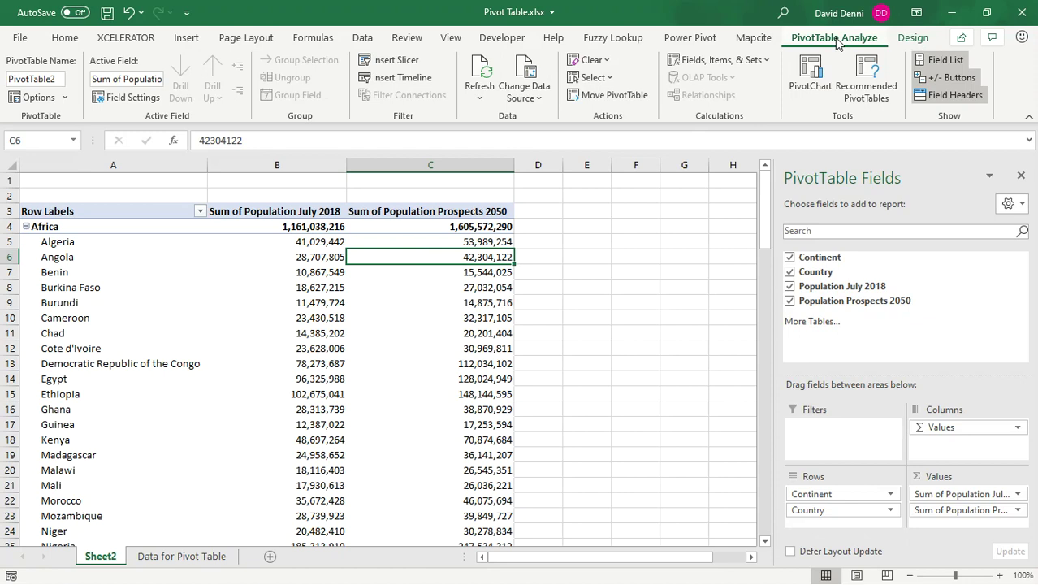
pyautogui.click(913, 38)
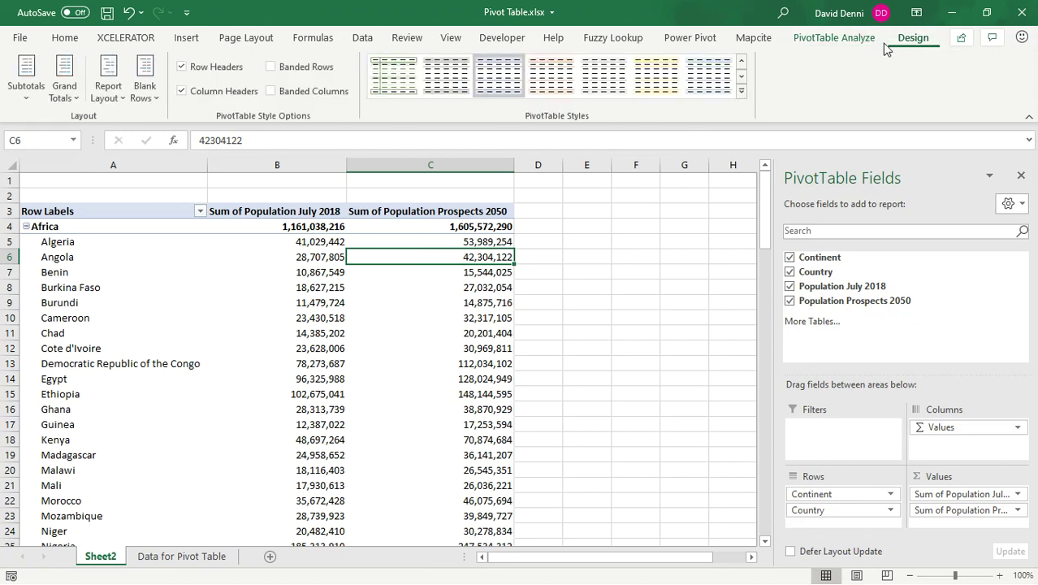
pyautogui.click(828, 41)
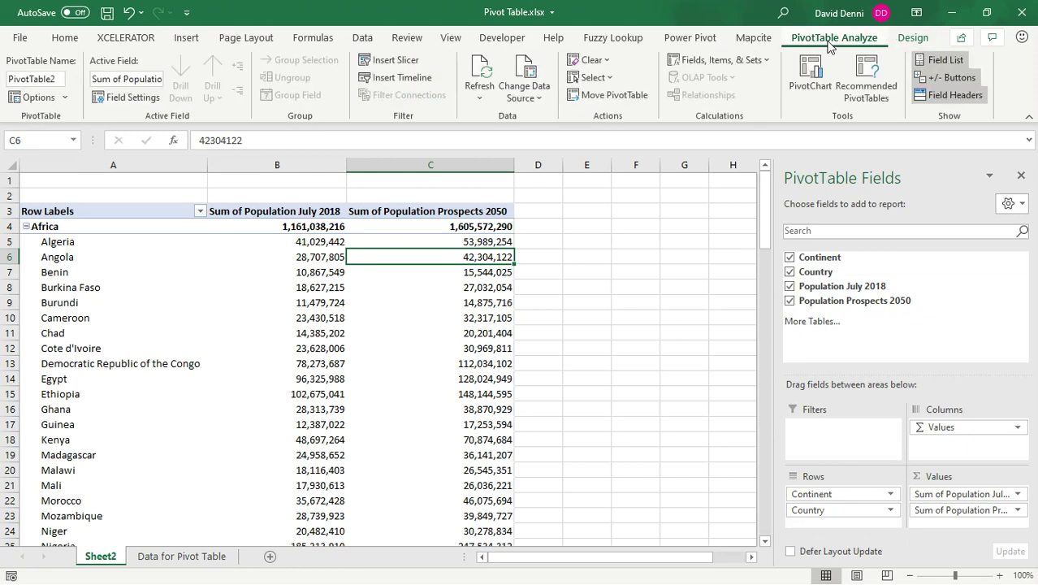
pyautogui.click(758, 65)
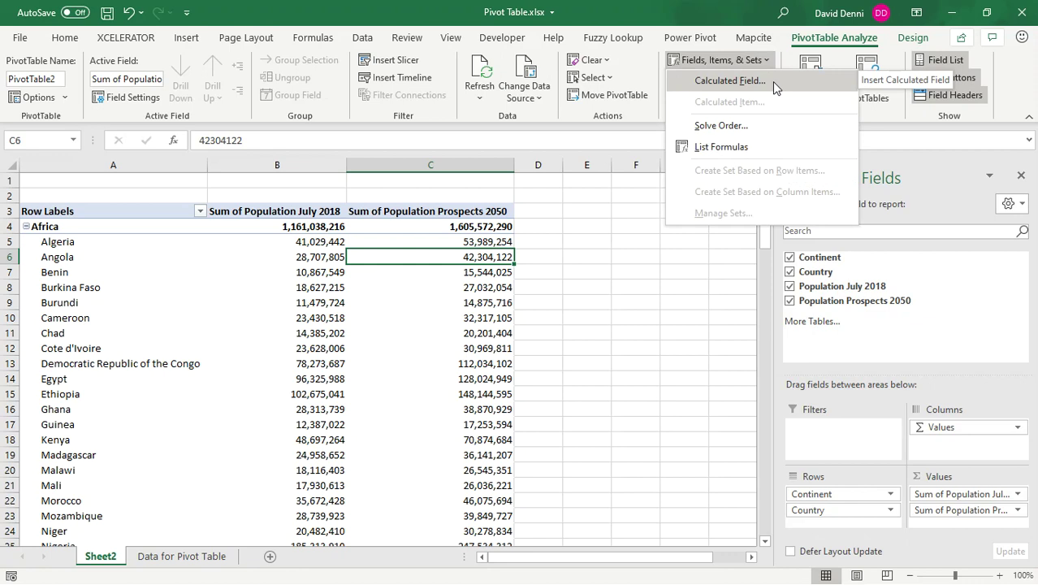
# Create calculated field '% Change' as (Population Prospects 2050 − Population July 2018) / Population July 2018
pyautogui.click(772, 81)
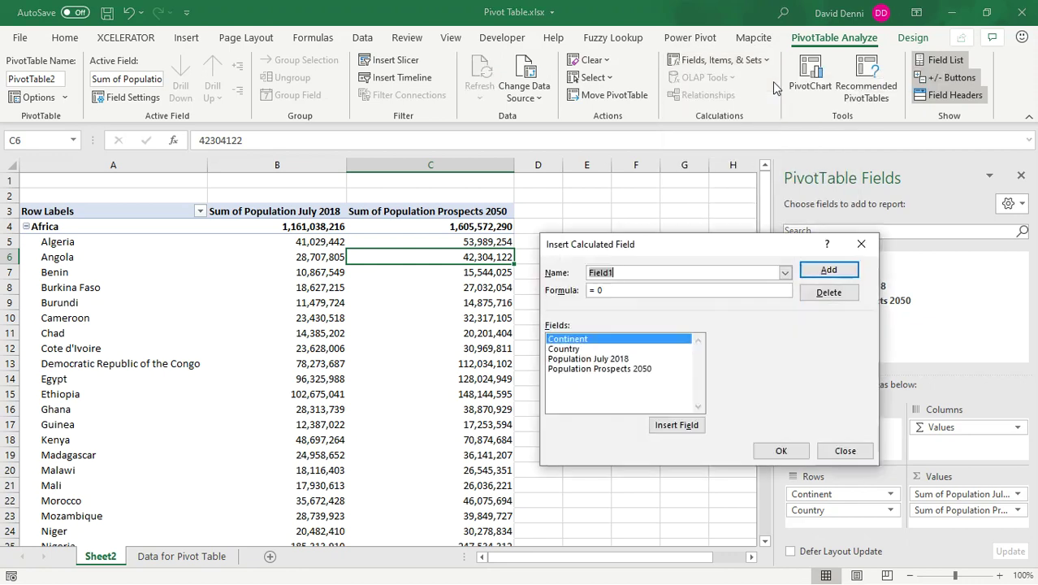
pyautogui.write('%')
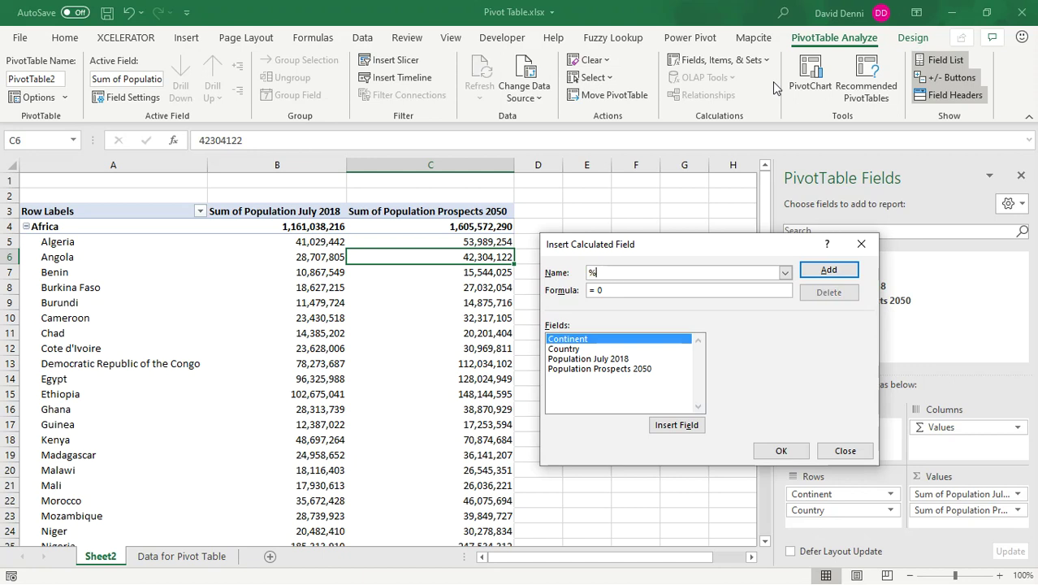
pyautogui.write(' Change')
pyautogui.doubleClick(600, 289)
pyautogui.press('BackSpace')
pyautogui.write('(')
pyautogui.doubleClick(618, 369)
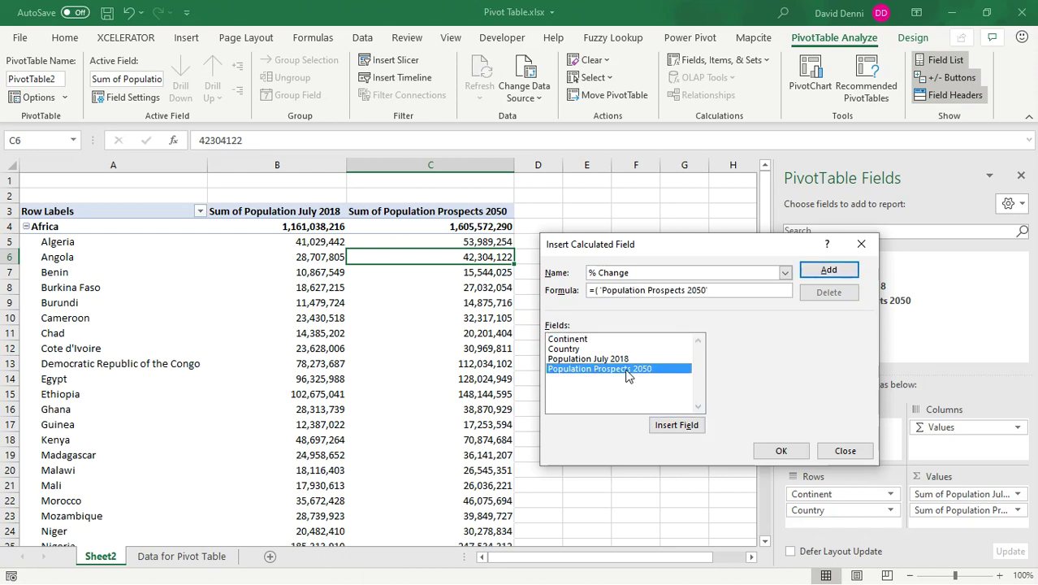
pyautogui.write('-')
pyautogui.doubleClick(622, 359)
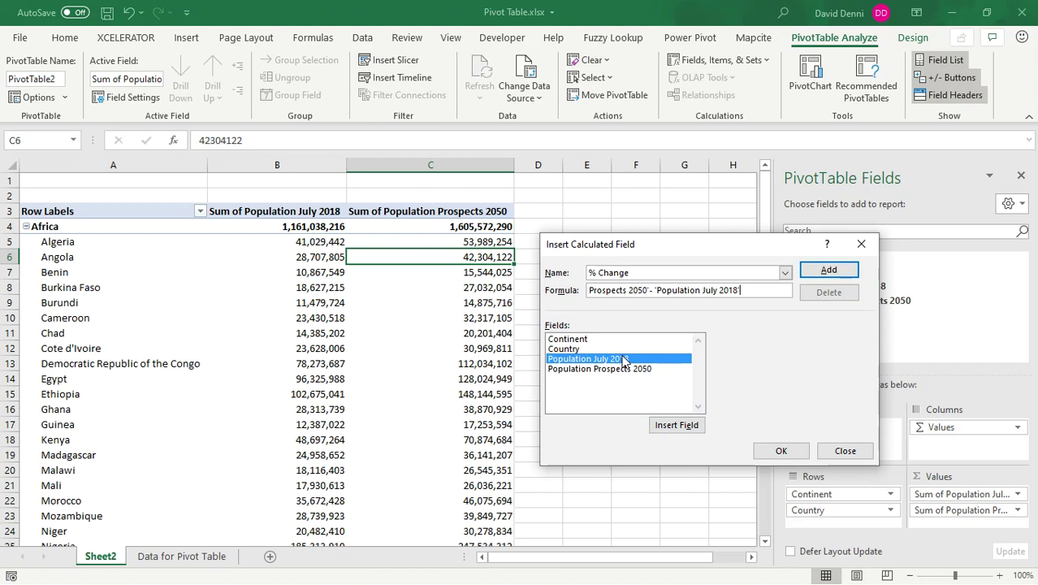
pyautogui.write(')/')
pyautogui.click(779, 450)
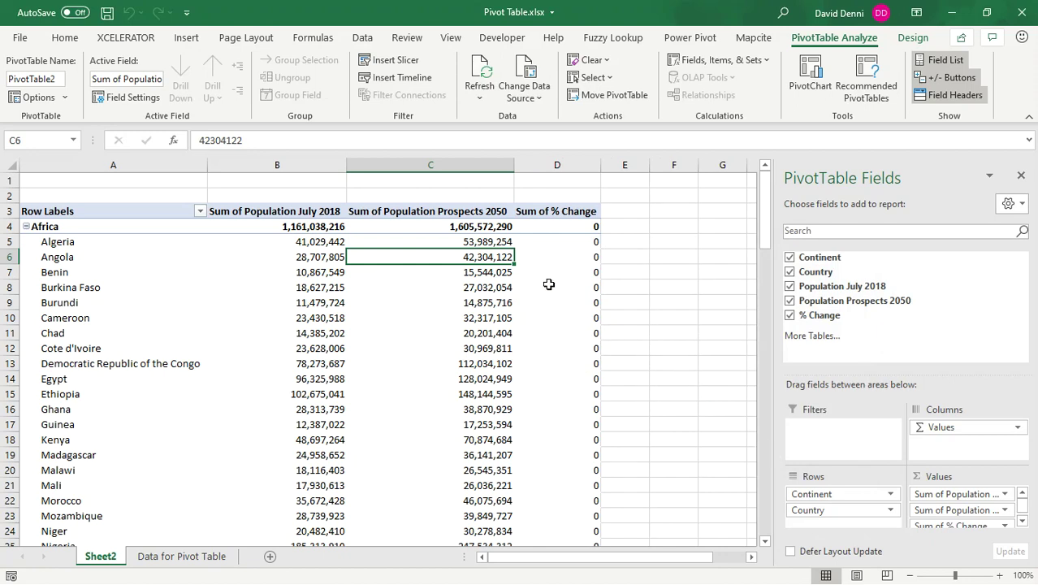
# Format the Sum of % Change values as Percentage with 2 decimal places
pyautogui.click(553, 243)
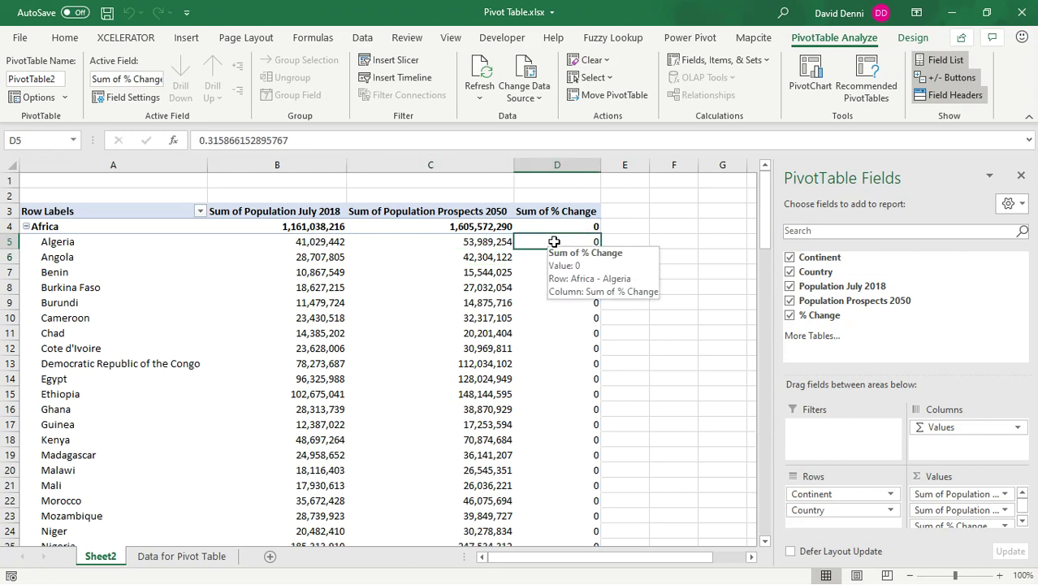
pyautogui.rightClick(554, 242)
pyautogui.click(660, 294)
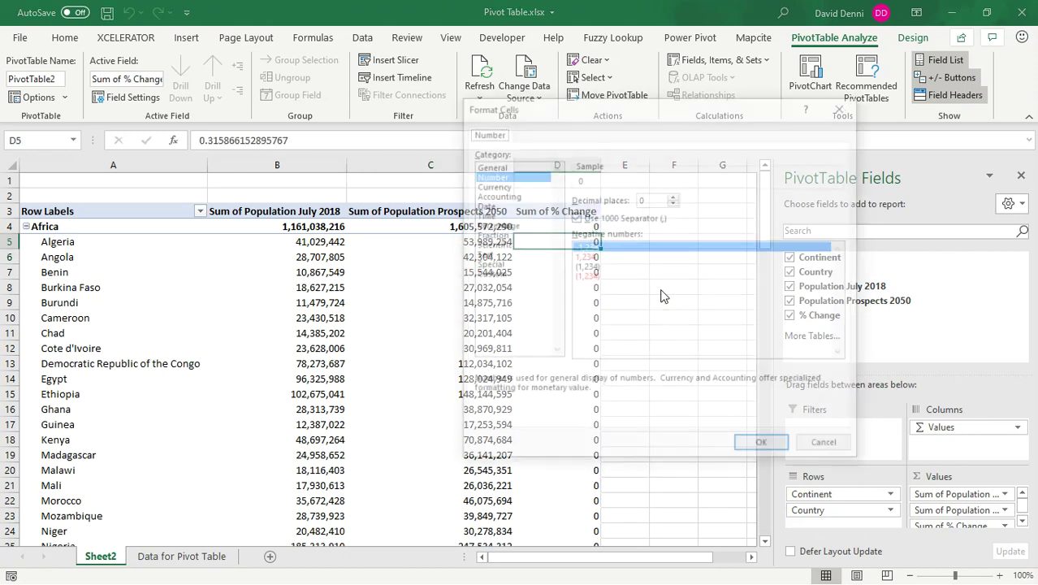
pyautogui.click(520, 227)
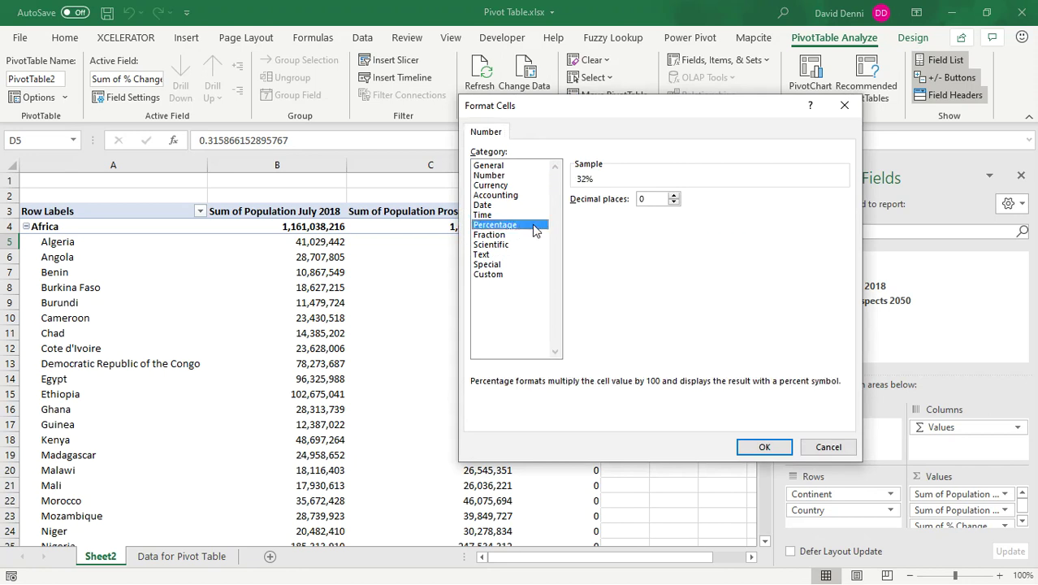
pyautogui.click(674, 195)
pyautogui.click(674, 196)
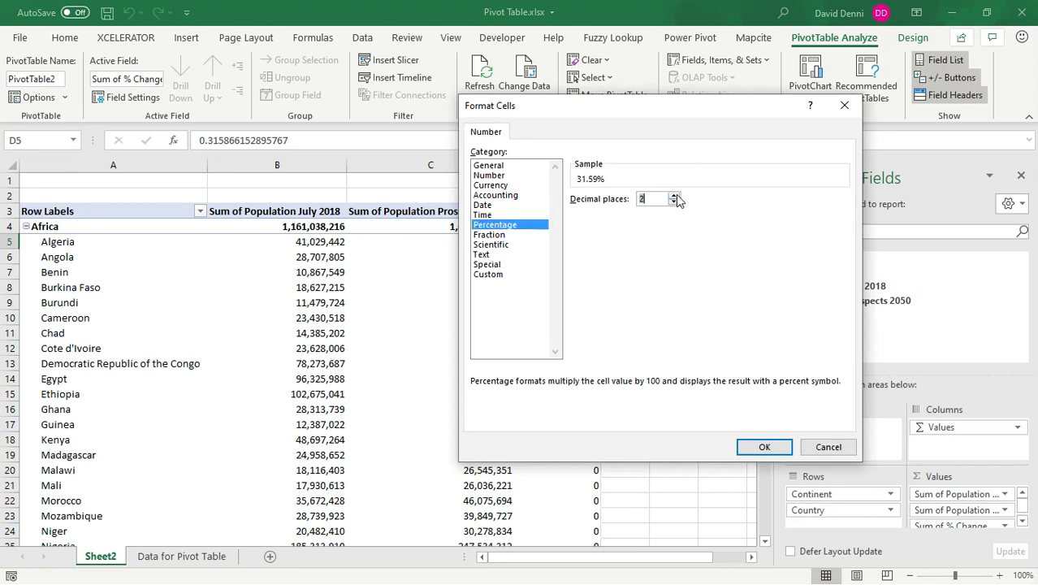
pyautogui.click(754, 447)
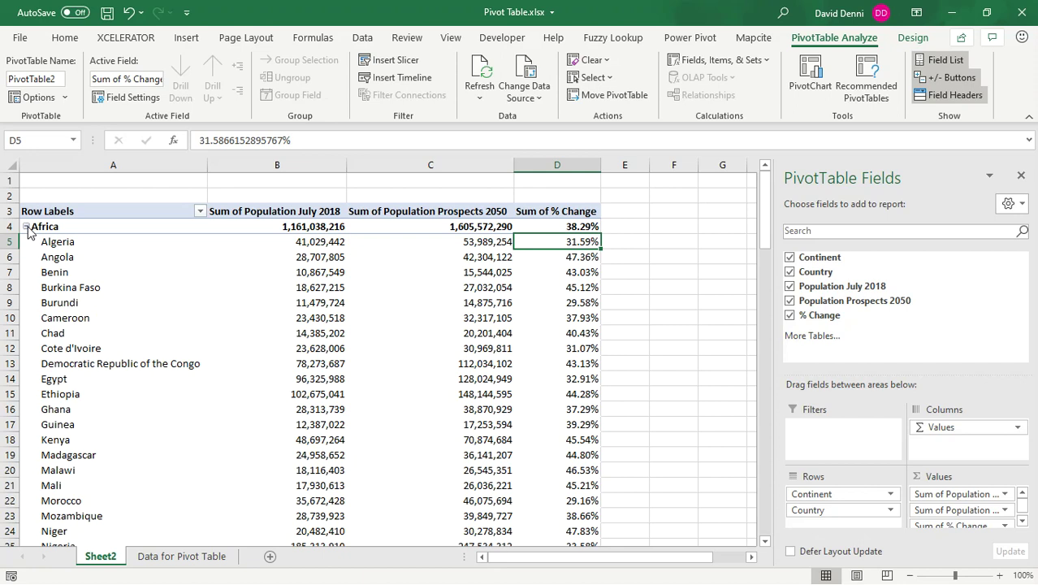
pyautogui.click(27, 227)
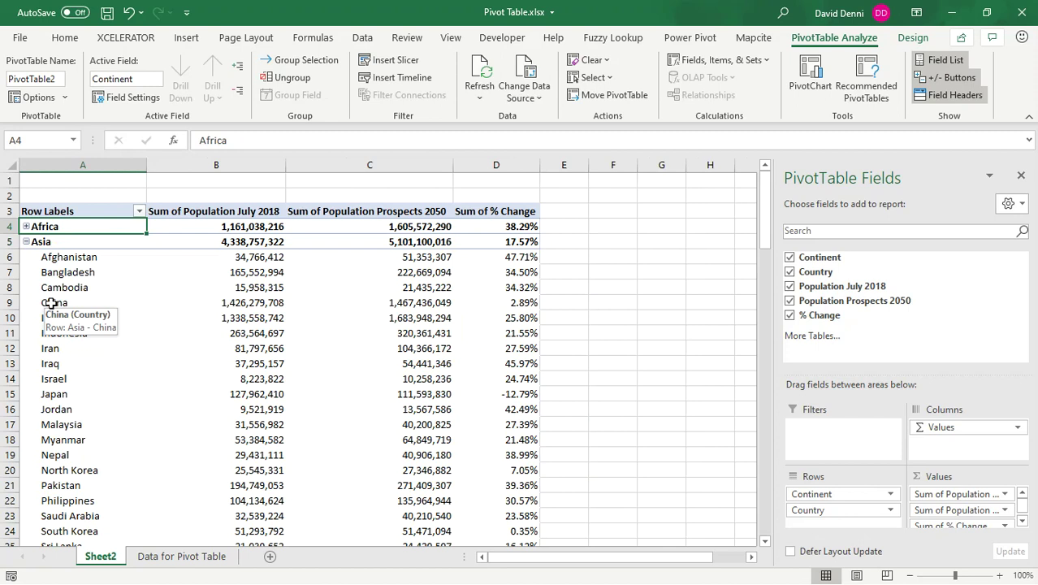
pyautogui.click(27, 227)
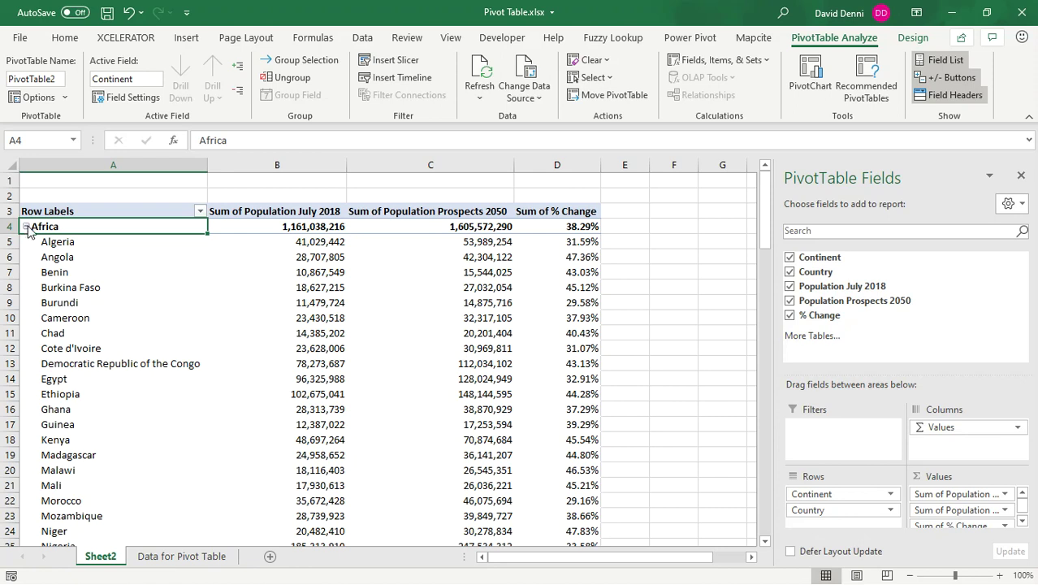
pyautogui.rightClick(29, 231)
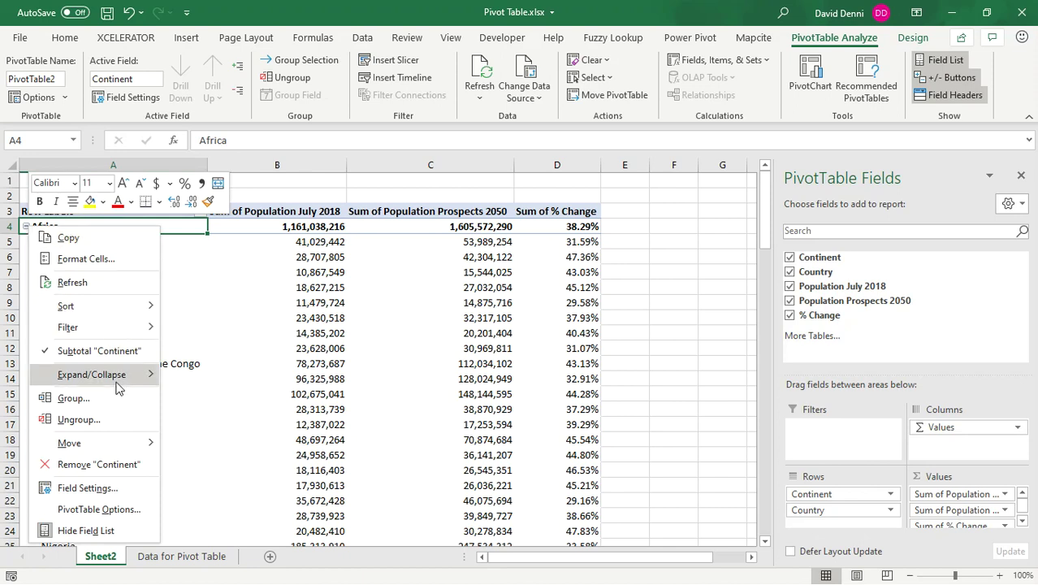
pyautogui.moveTo(117, 381)
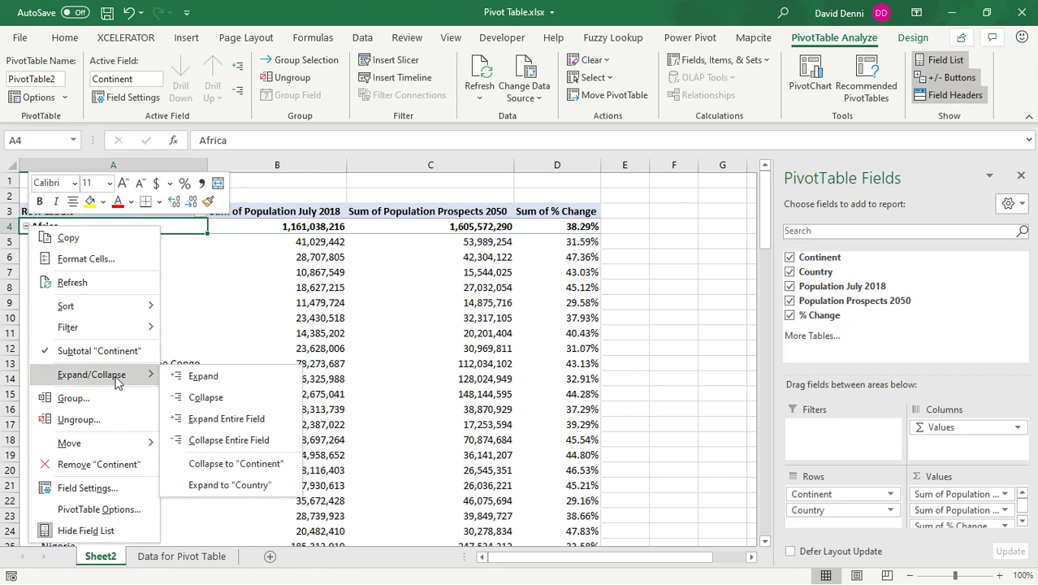
pyautogui.click(229, 442)
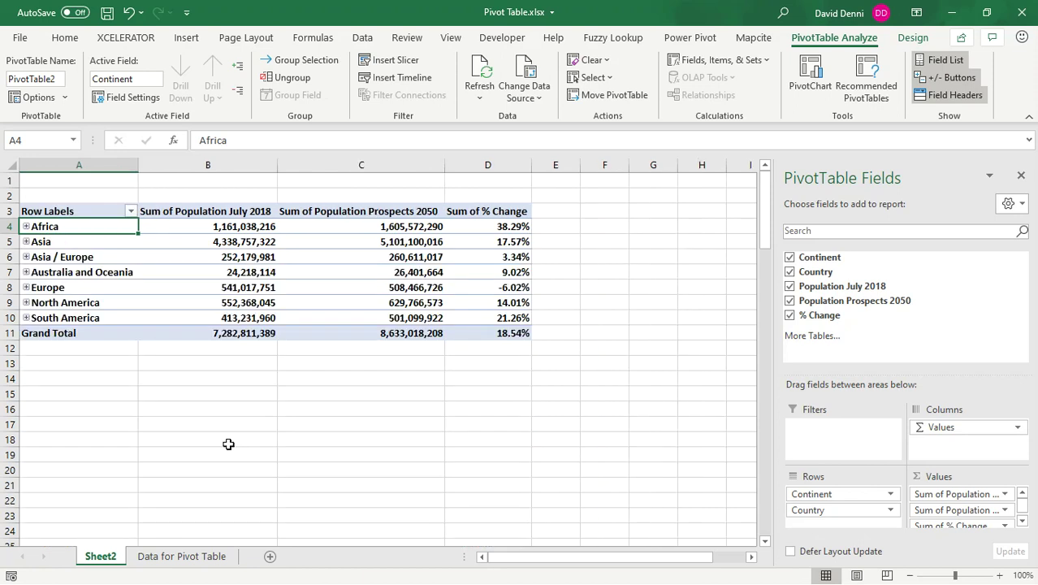
pyautogui.rightClick(27, 230)
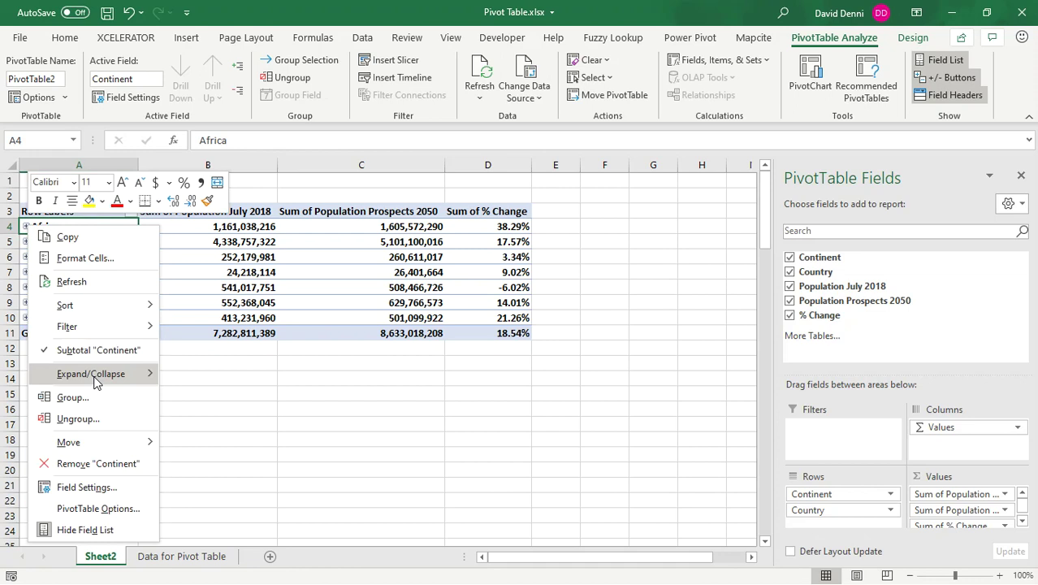
pyautogui.moveTo(95, 382)
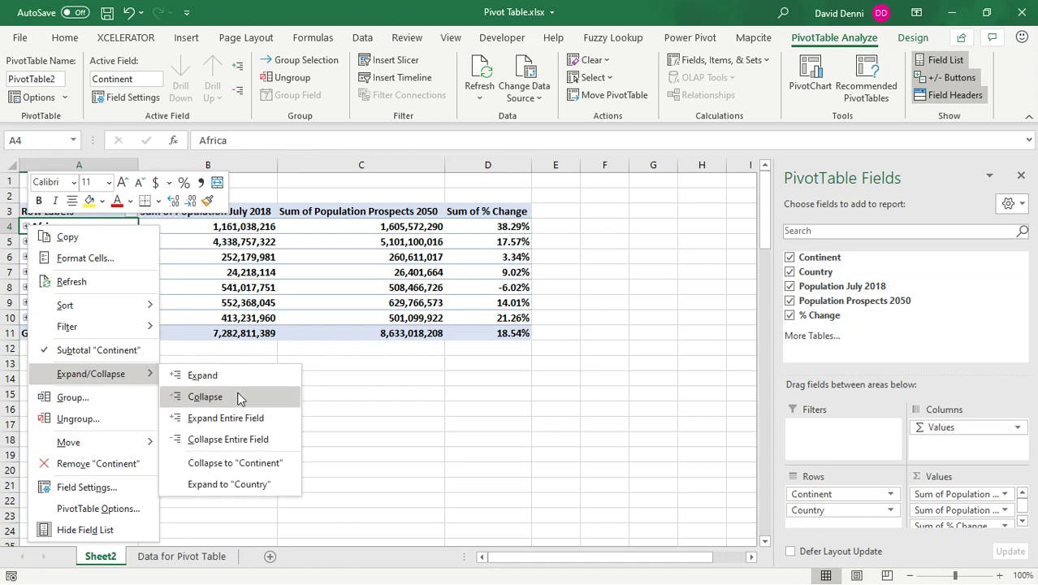
pyautogui.click(254, 419)
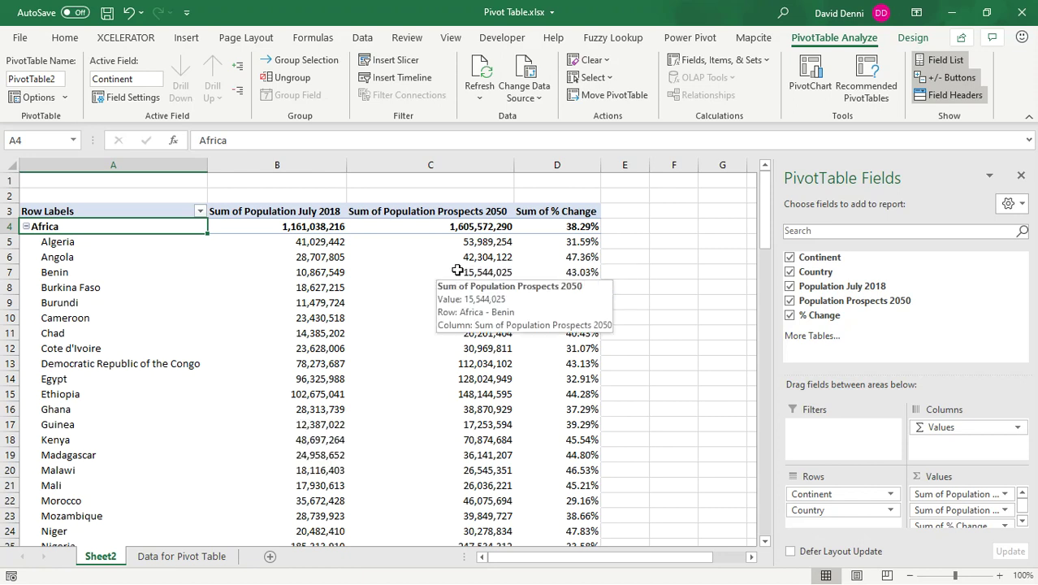
pyautogui.moveTo(468, 248)
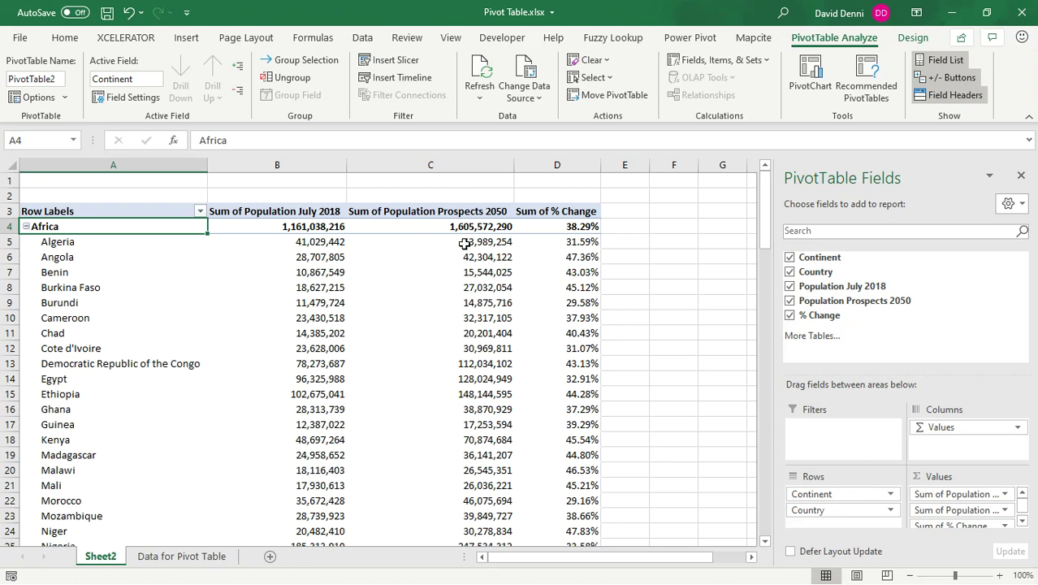
pyautogui.click(464, 244)
pyautogui.moveTo(462, 349)
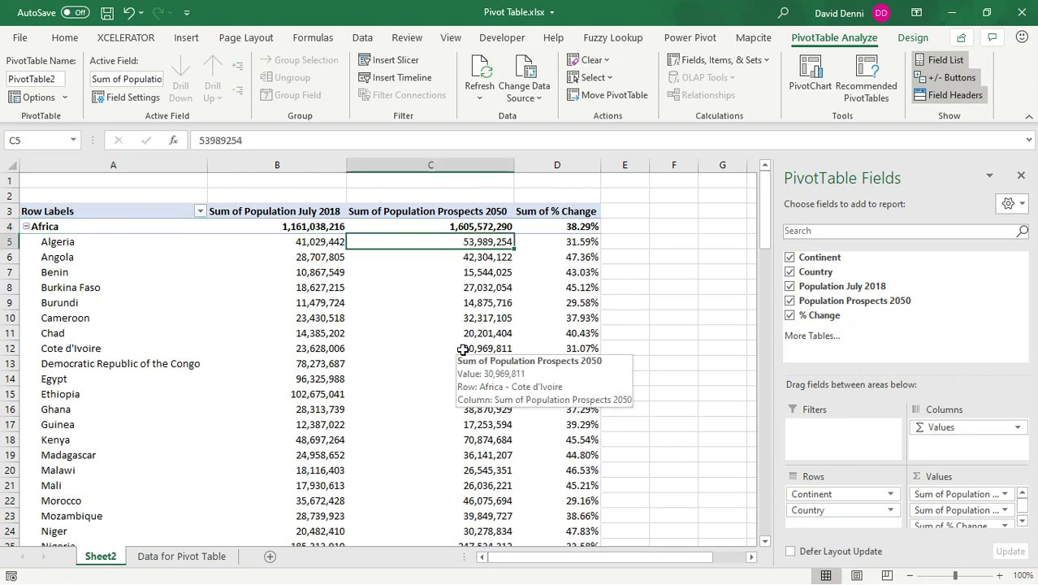
pyautogui.rightClick(419, 242)
pyautogui.moveTo(487, 345)
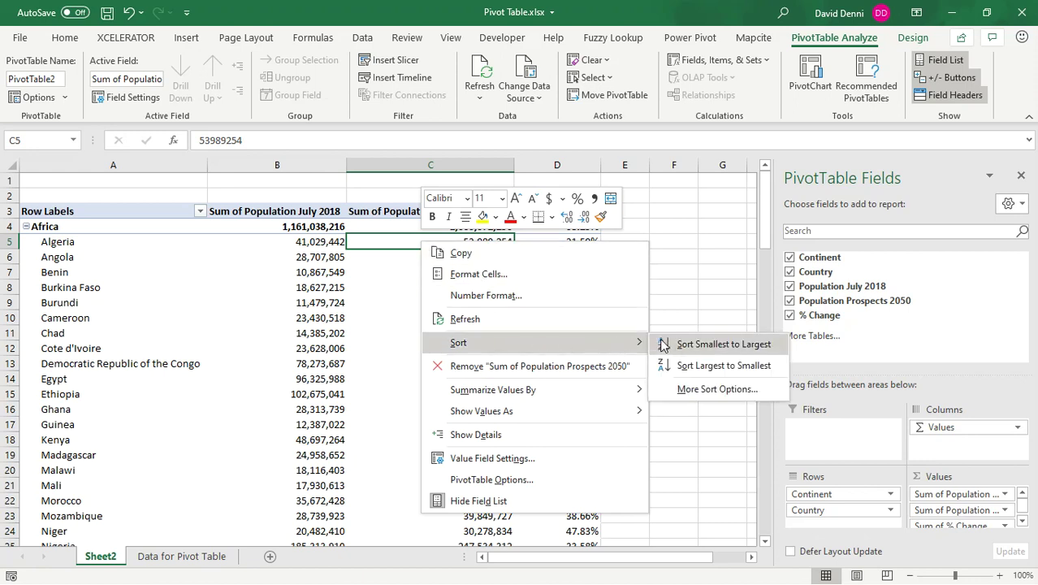
pyautogui.click(718, 367)
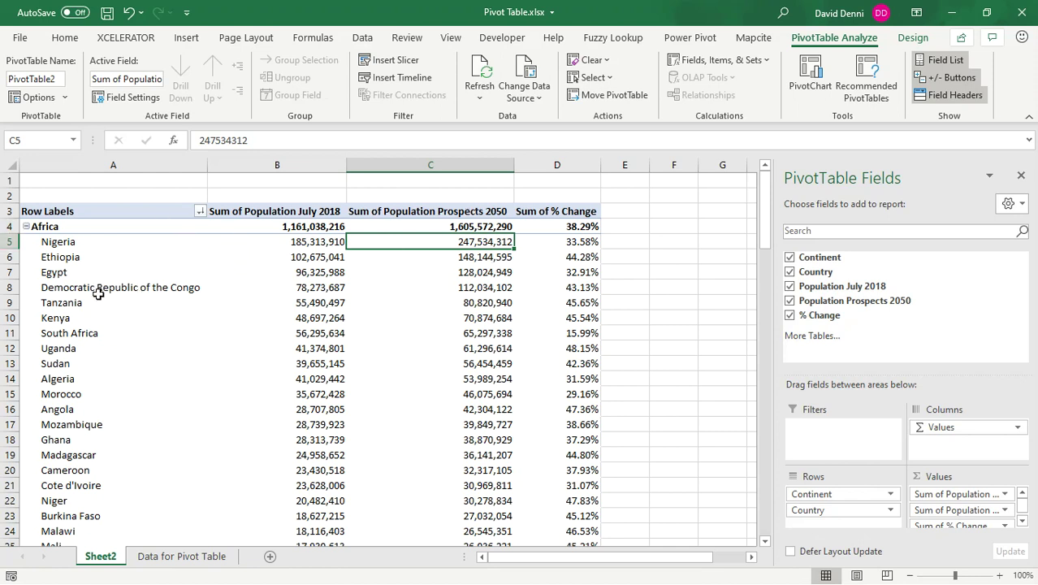
pyautogui.scroll(-7, 242, 336)
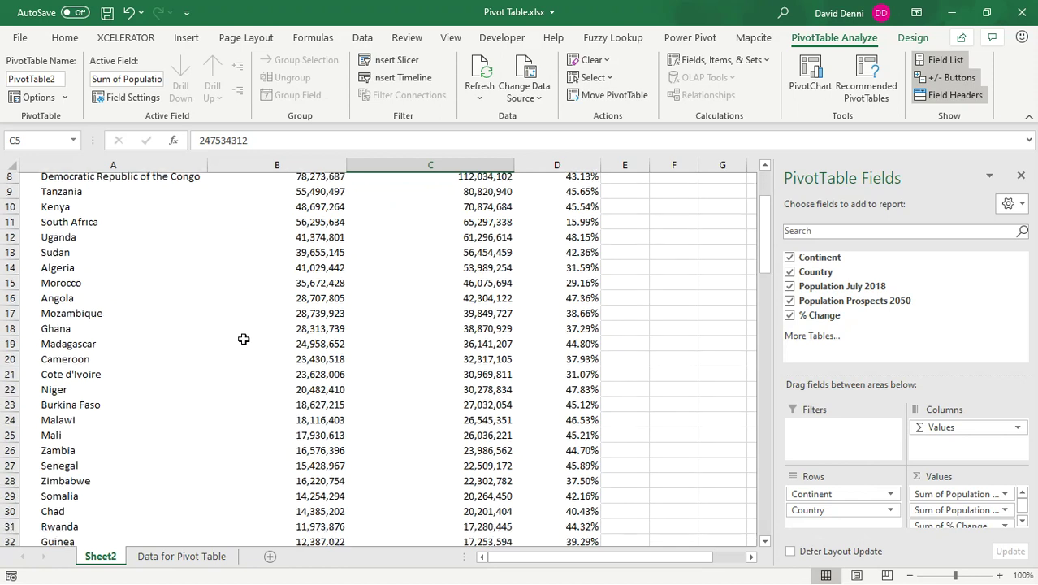
pyautogui.scroll(-3, 244, 336)
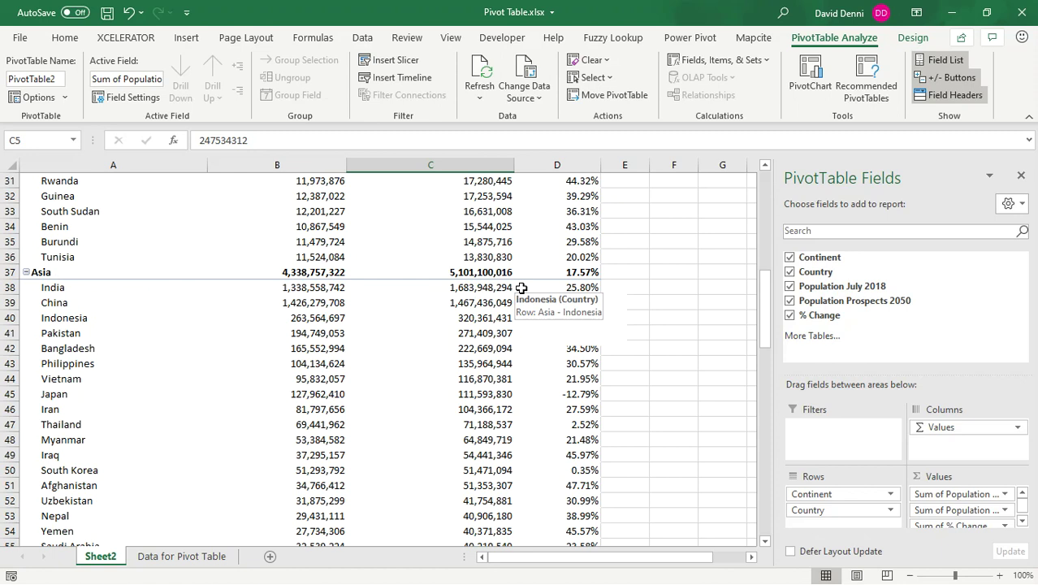
pyautogui.moveTo(526, 286)
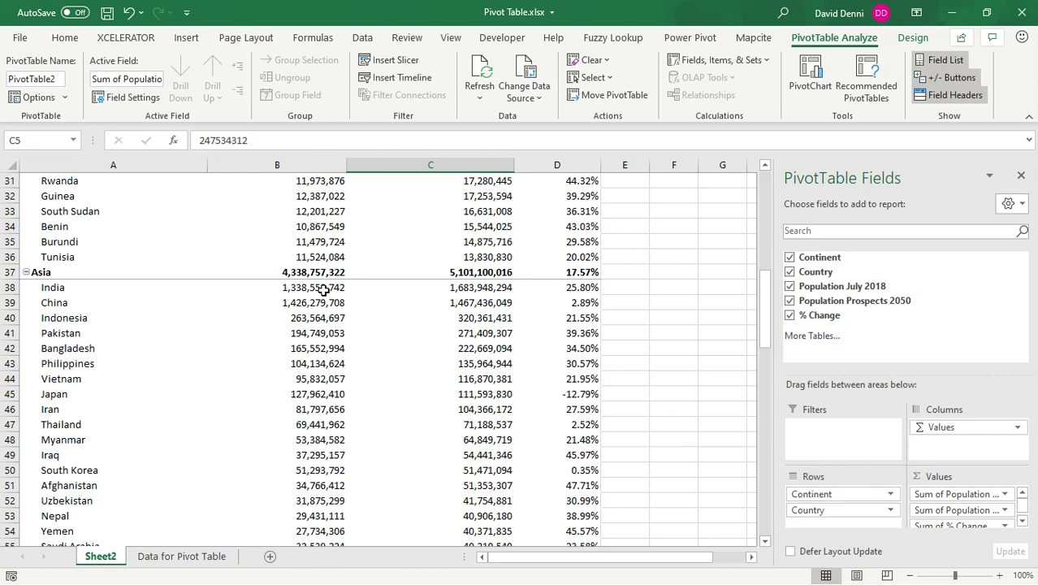
pyautogui.moveTo(348, 360)
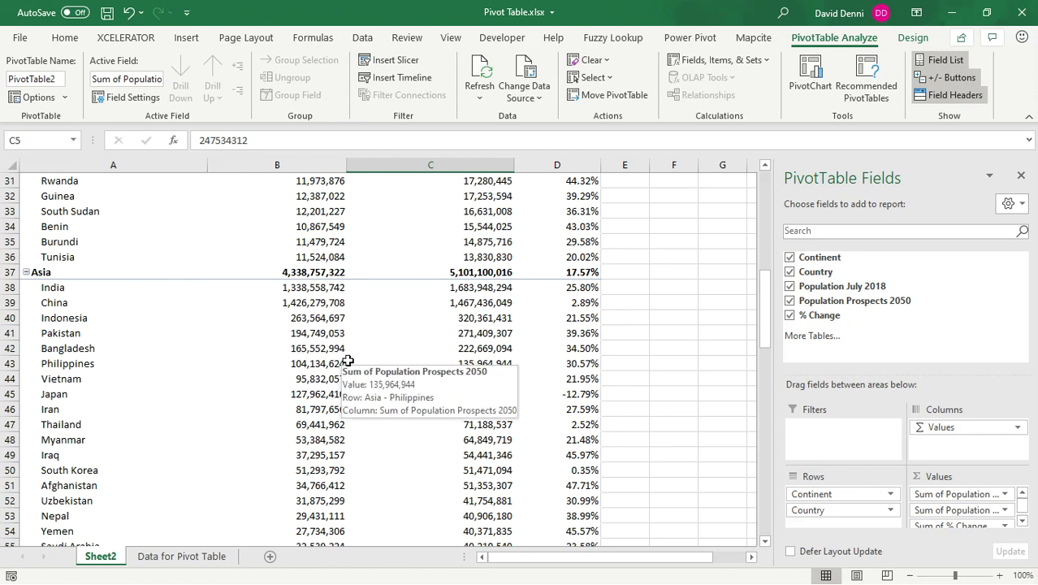
pyautogui.moveTo(365, 302)
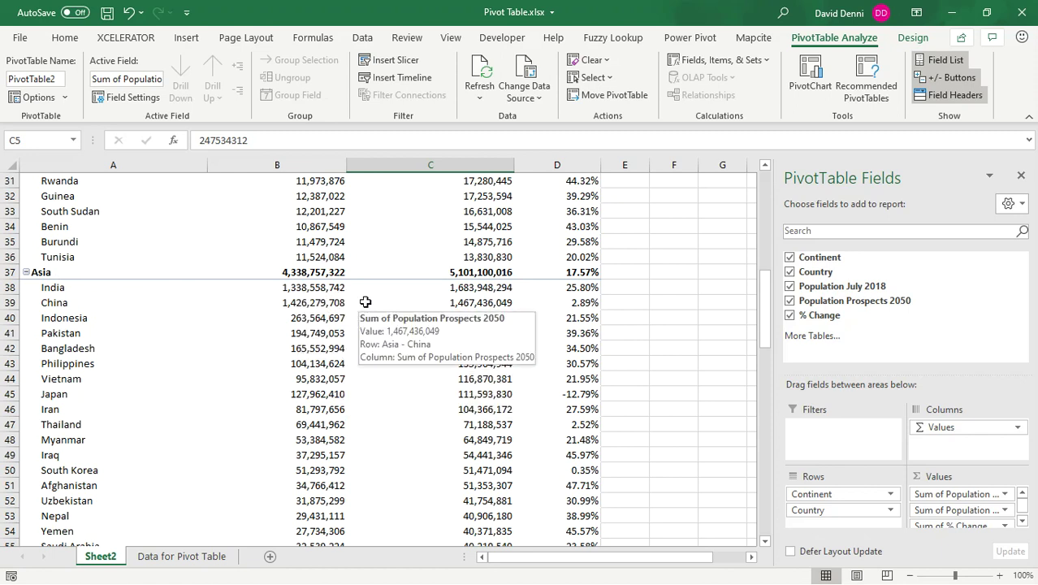
pyautogui.moveTo(385, 344)
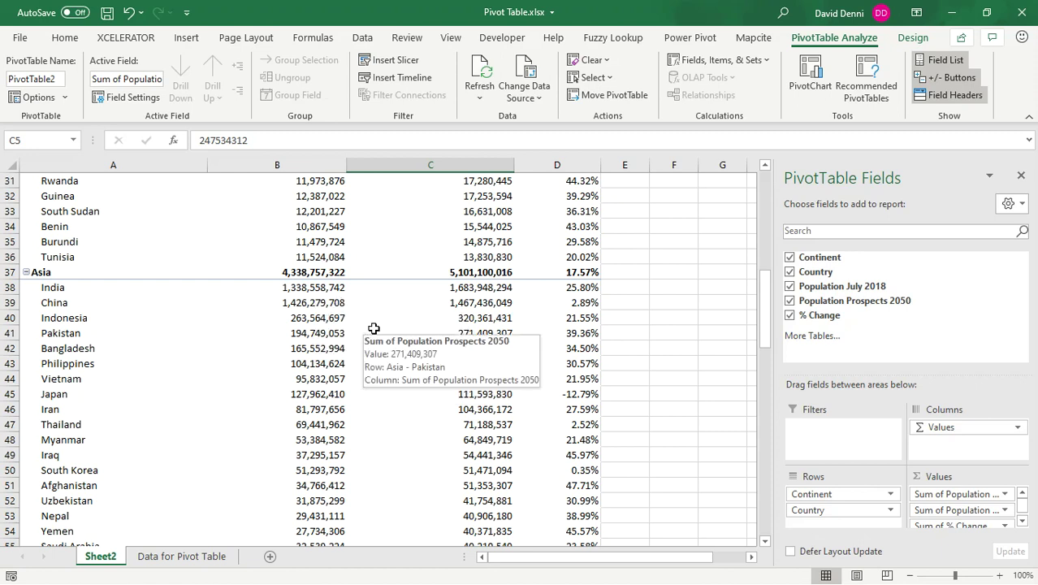
pyautogui.scroll(10, 374, 328)
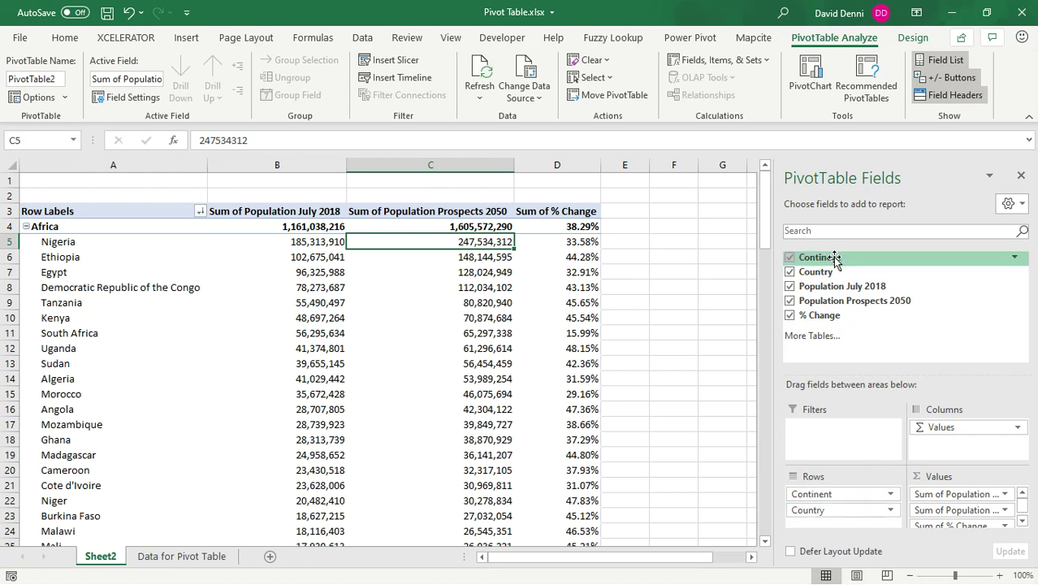
# Make Continent a report filter and test it with North and South America only
pyautogui.moveTo(834, 258); pyautogui.dragTo(858, 445)
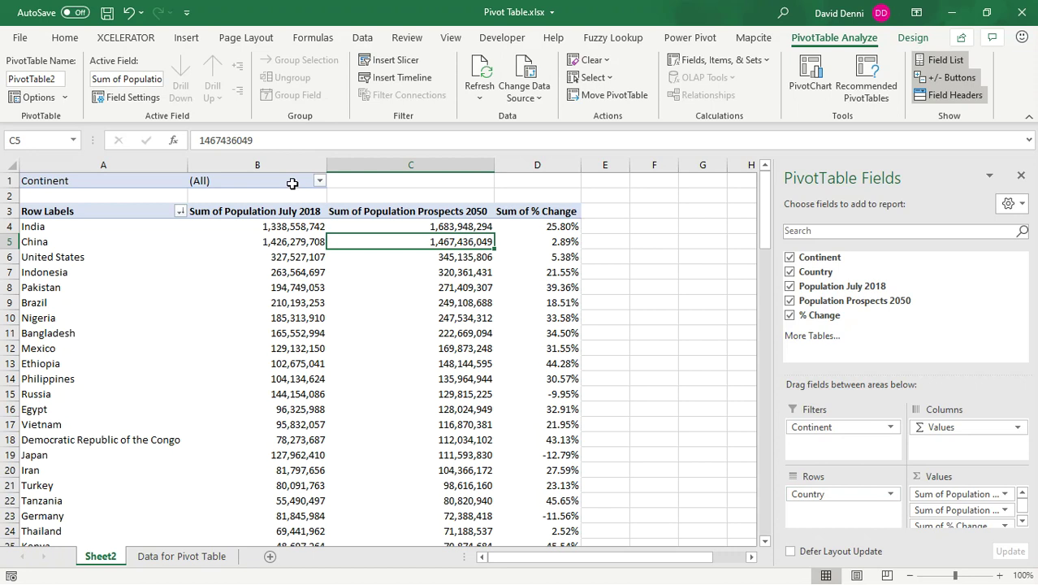
pyautogui.click(319, 182)
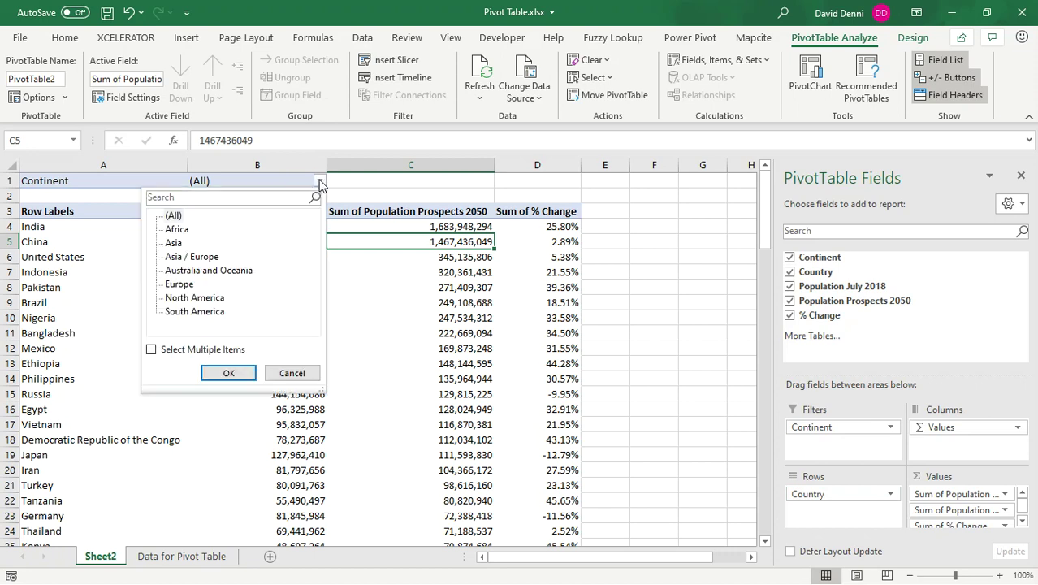
pyautogui.click(199, 313)
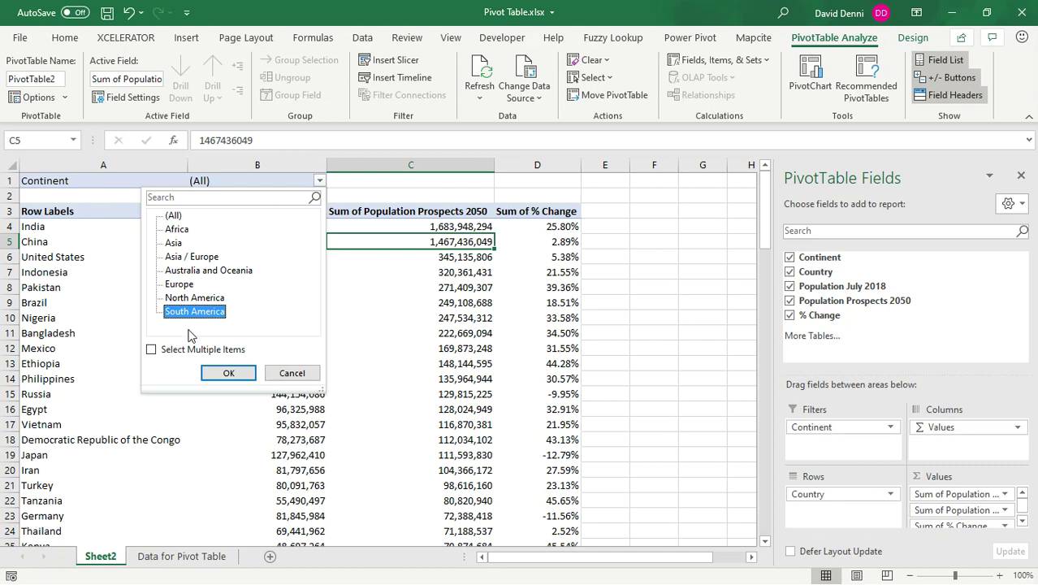
pyautogui.click(155, 354)
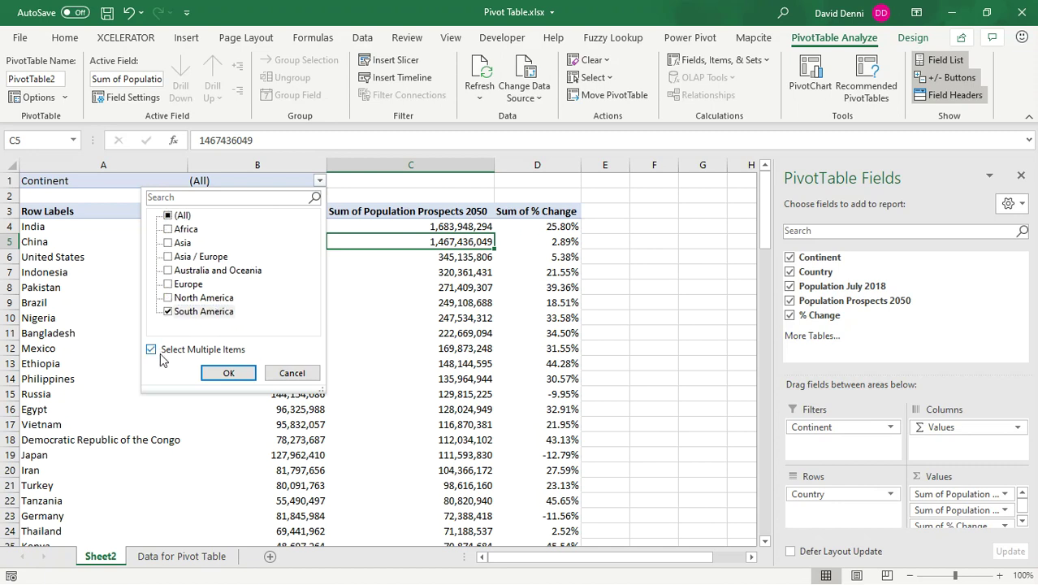
pyautogui.click(185, 302)
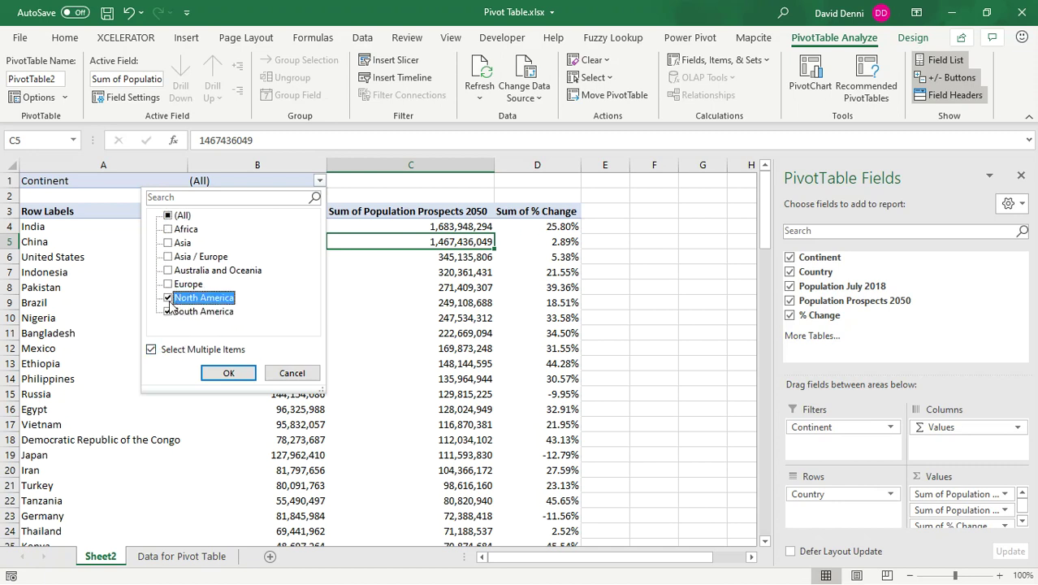
pyautogui.click(219, 373)
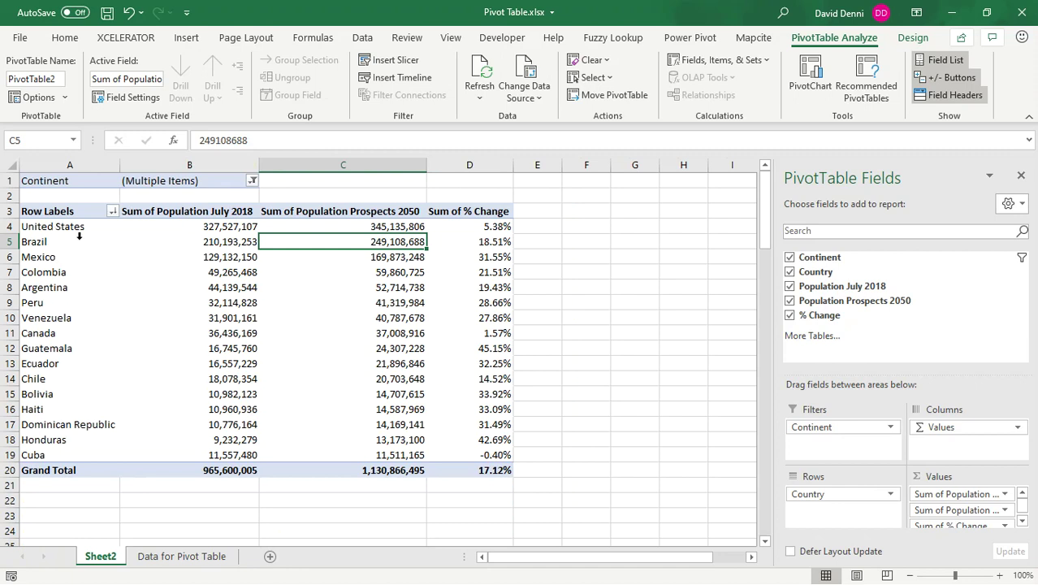
# Reset the Continent filter to include all continents
pyautogui.click(253, 181)
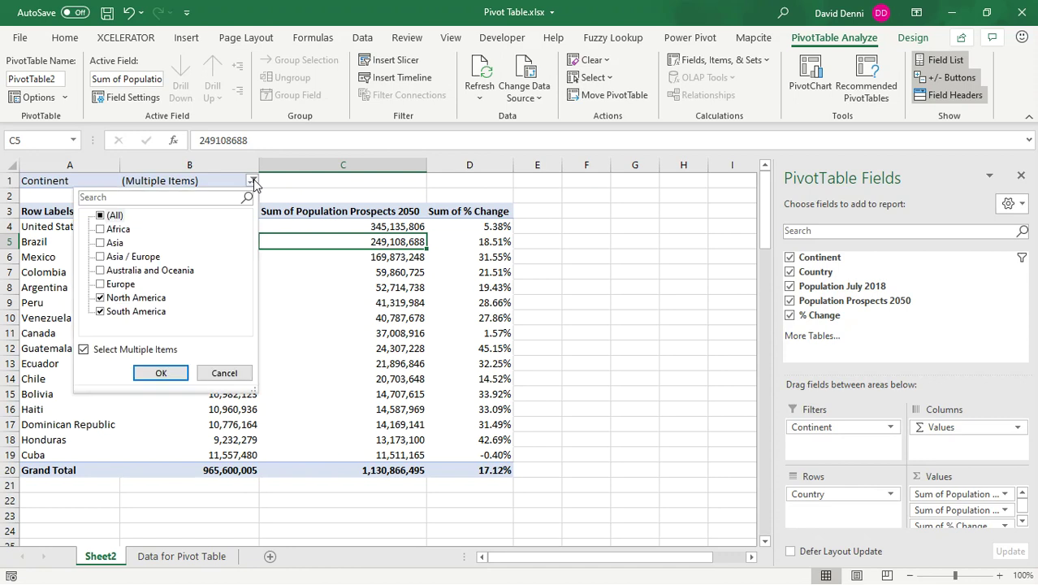
pyautogui.click(110, 216)
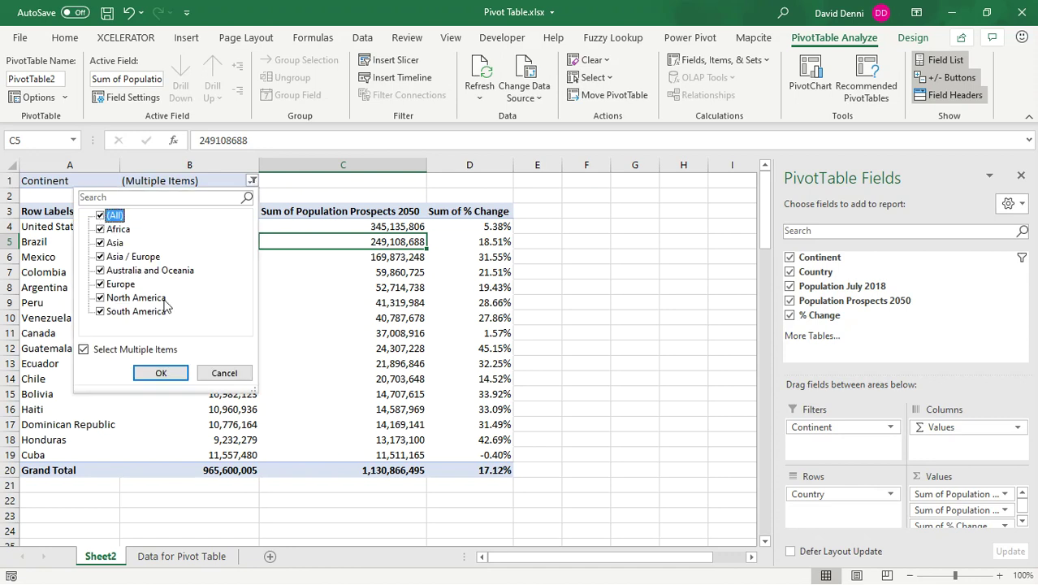
pyautogui.click(160, 374)
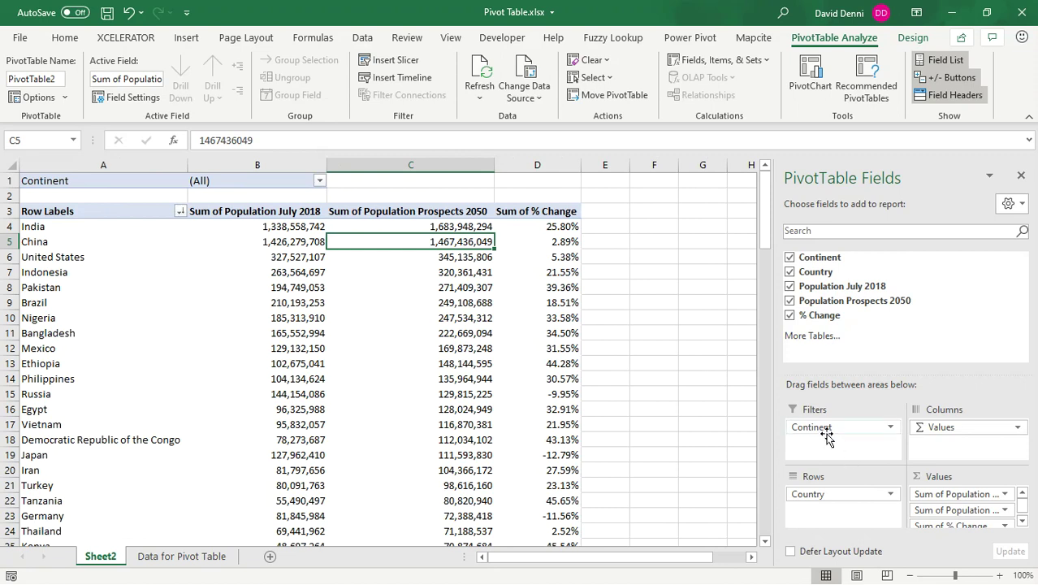
# Return Continent to Rows and place a Continent slicer beside the pivot table
pyautogui.moveTo(846, 428); pyautogui.dragTo(848, 490)
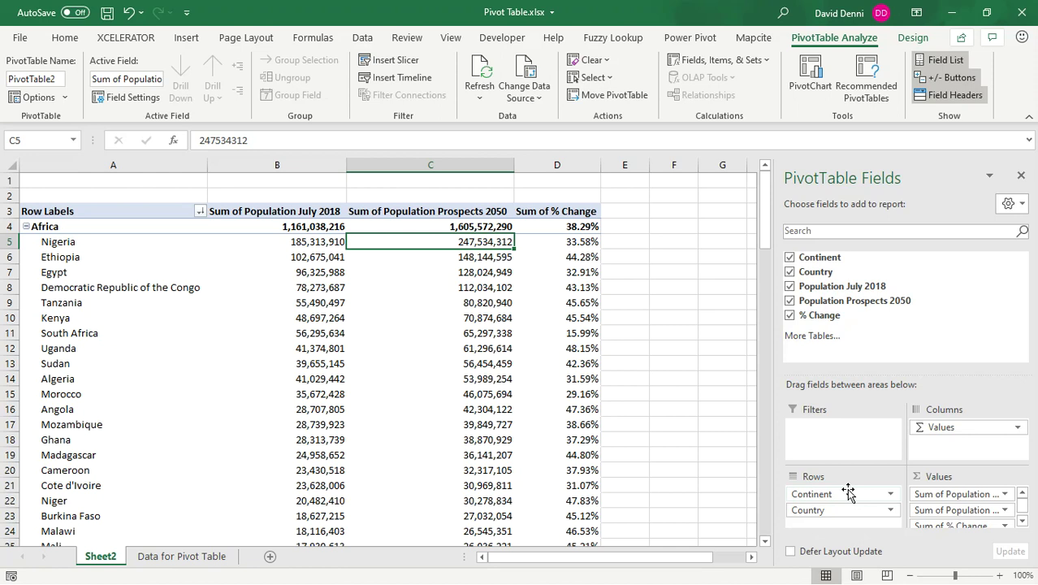
pyautogui.click(420, 258)
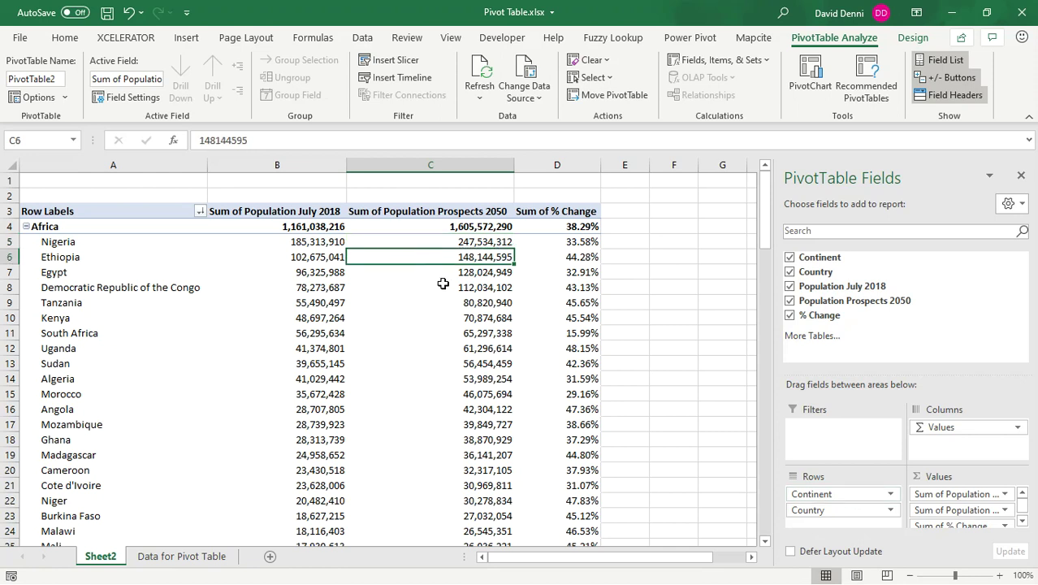
pyautogui.moveTo(424, 259)
pyautogui.click(397, 64)
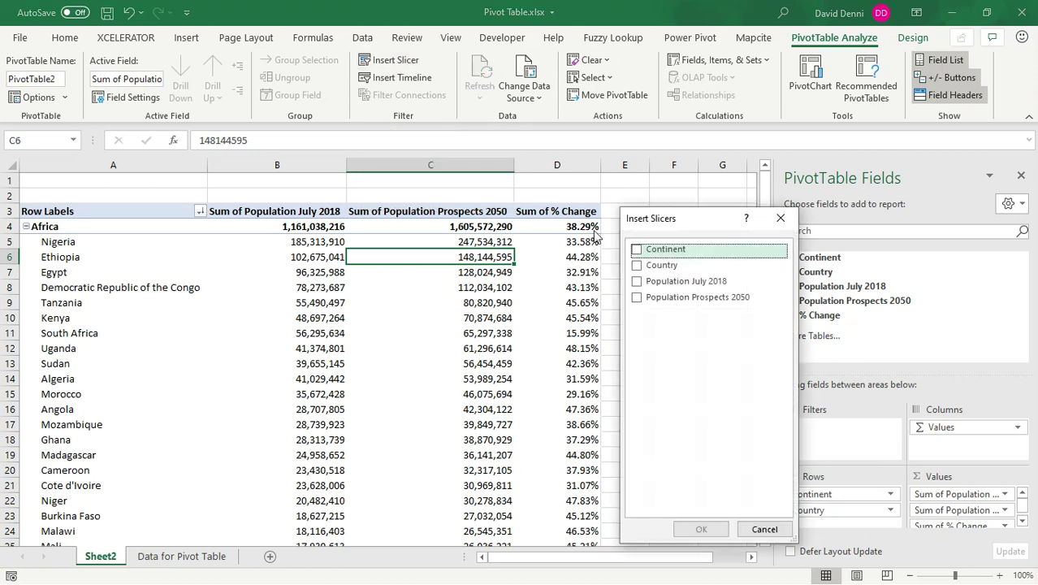
pyautogui.click(638, 250)
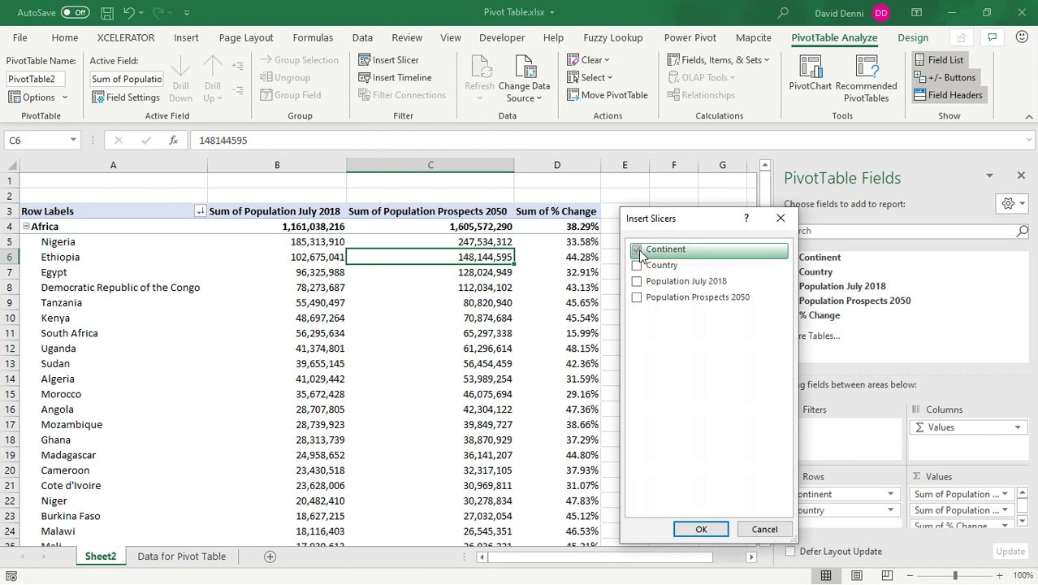
pyautogui.click(700, 529)
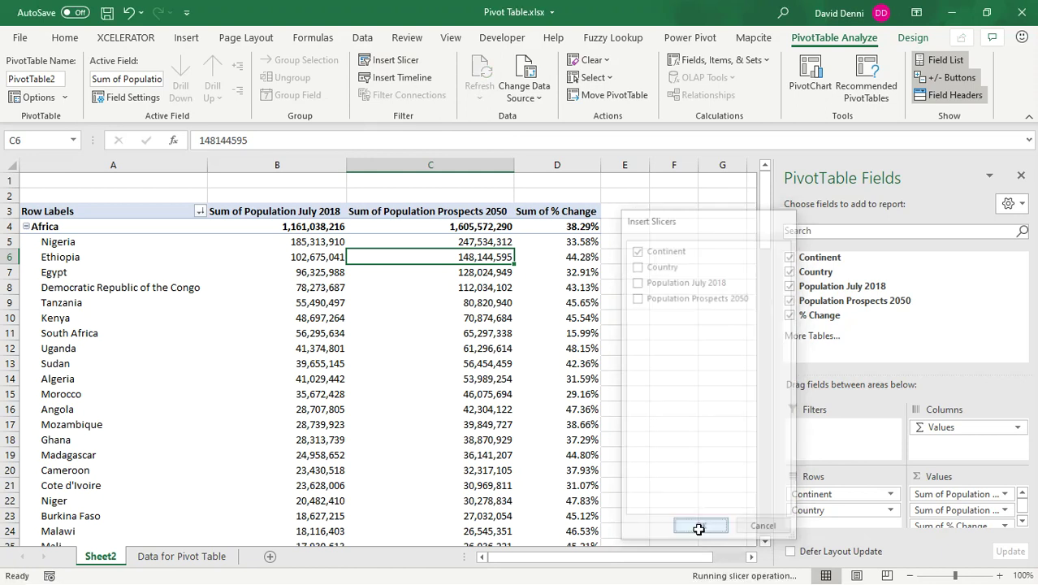
pyautogui.moveTo(351, 274); pyautogui.dragTo(655, 215)
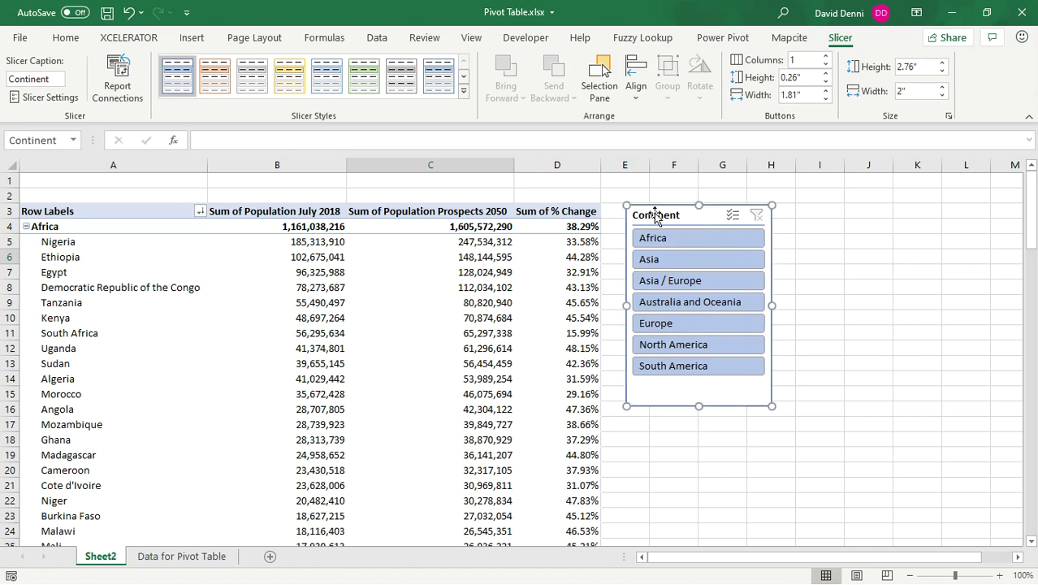
# With Multi-Select on, deselect Africa, Asia, Australia and Oceania, and Europe in the slicer
pyautogui.click(734, 216)
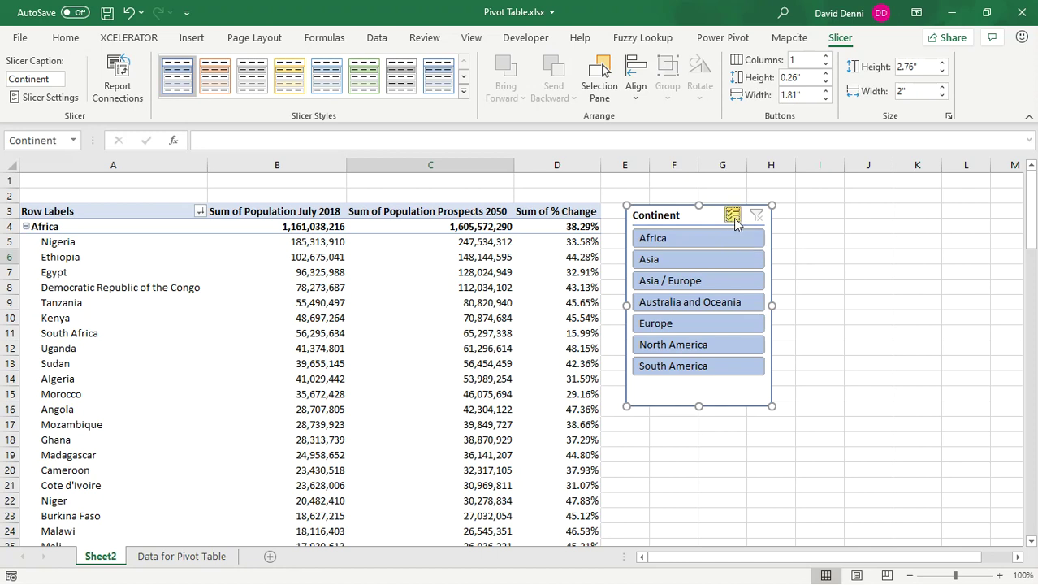
pyautogui.click(666, 238)
pyautogui.click(644, 260)
pyautogui.click(608, 283)
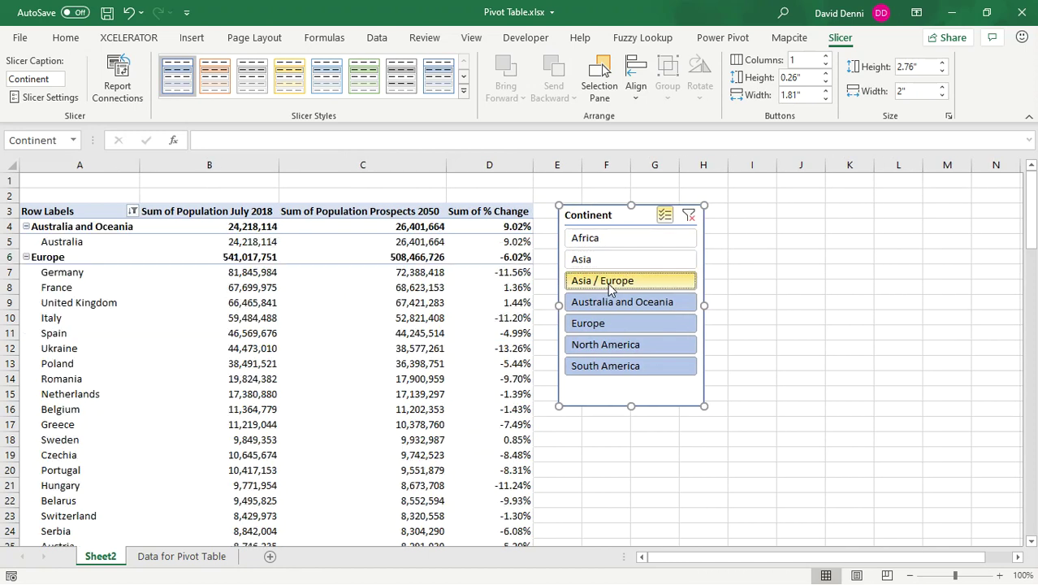
pyautogui.click(609, 306)
pyautogui.click(611, 325)
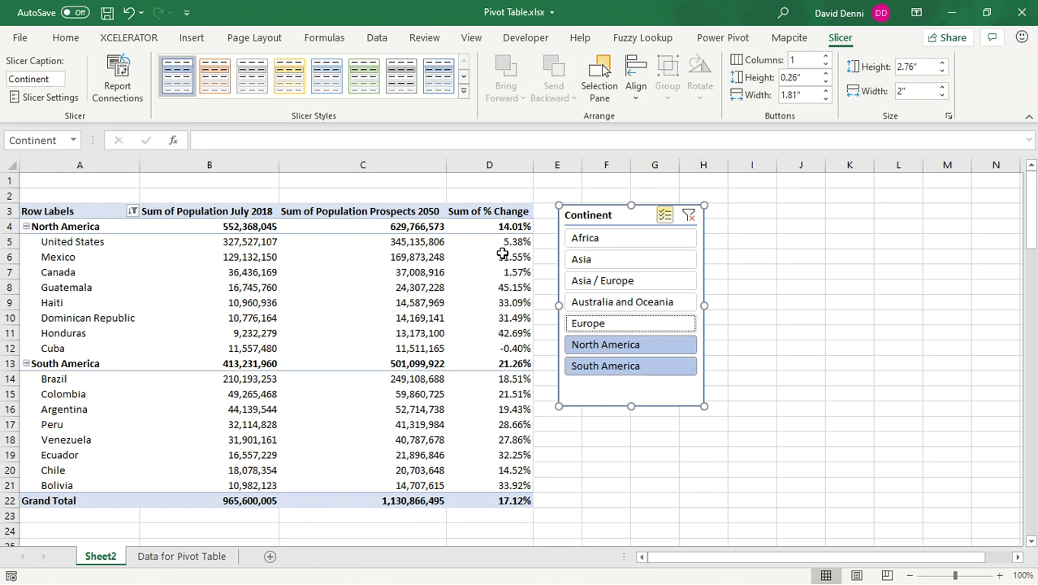
# Apply a Top 3 rule with Green Fill with Dark Green Text to the % Change cell D5
pyautogui.moveTo(503, 254)
pyautogui.click(503, 240)
pyautogui.moveTo(482, 328)
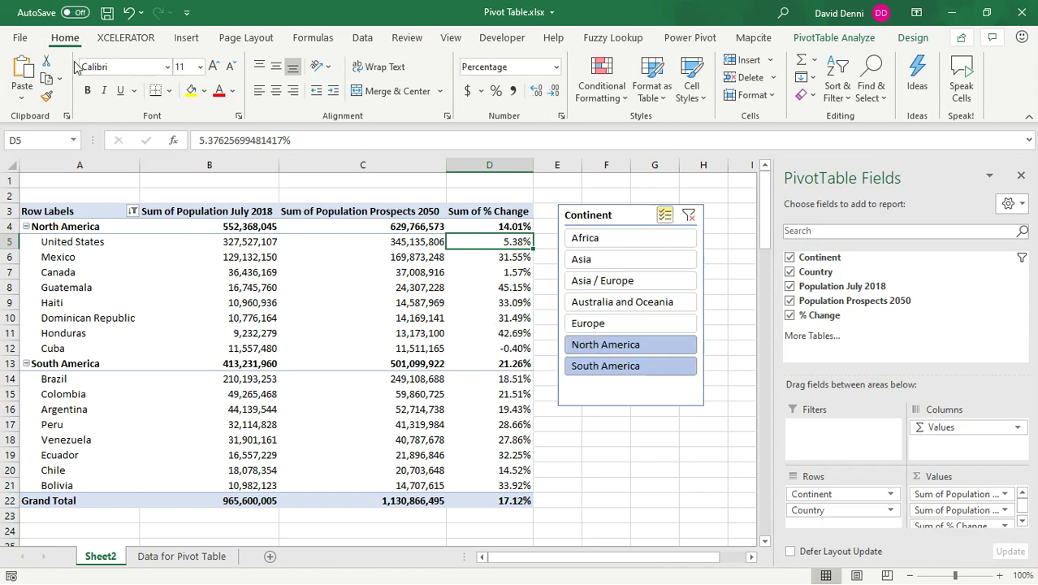
pyautogui.click(601, 95)
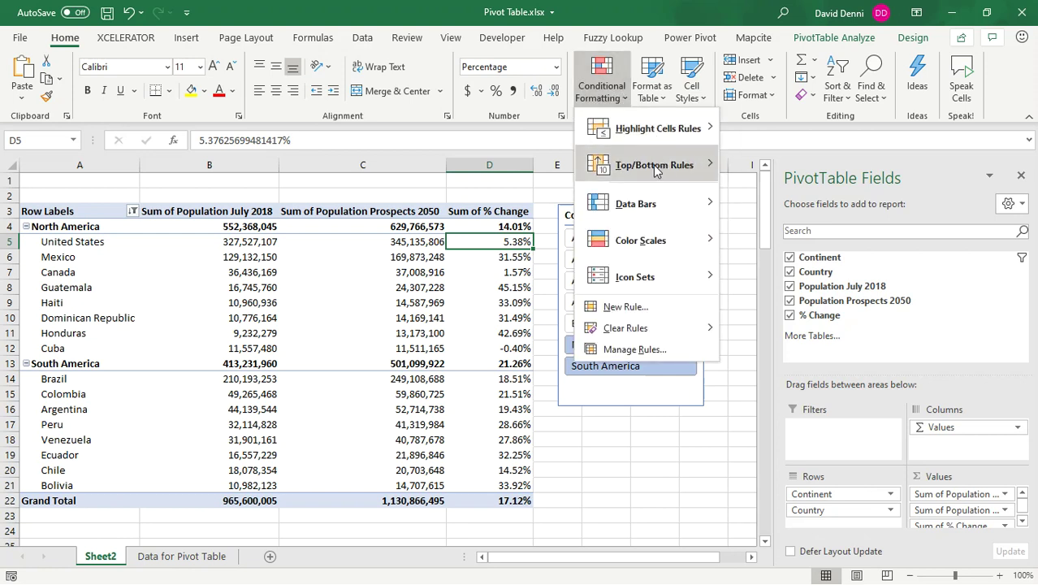
pyautogui.moveTo(643, 171)
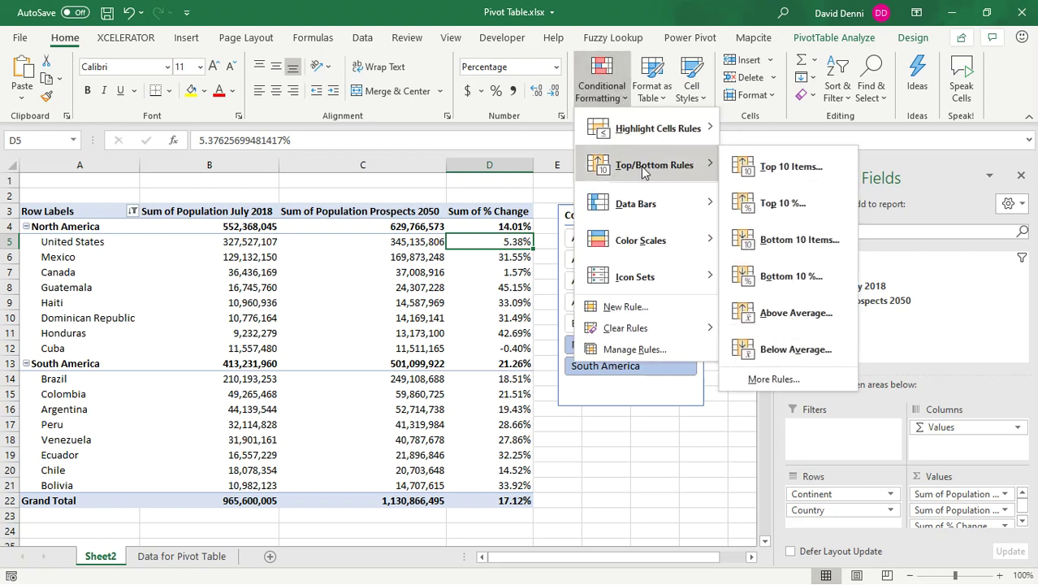
pyautogui.click(834, 170)
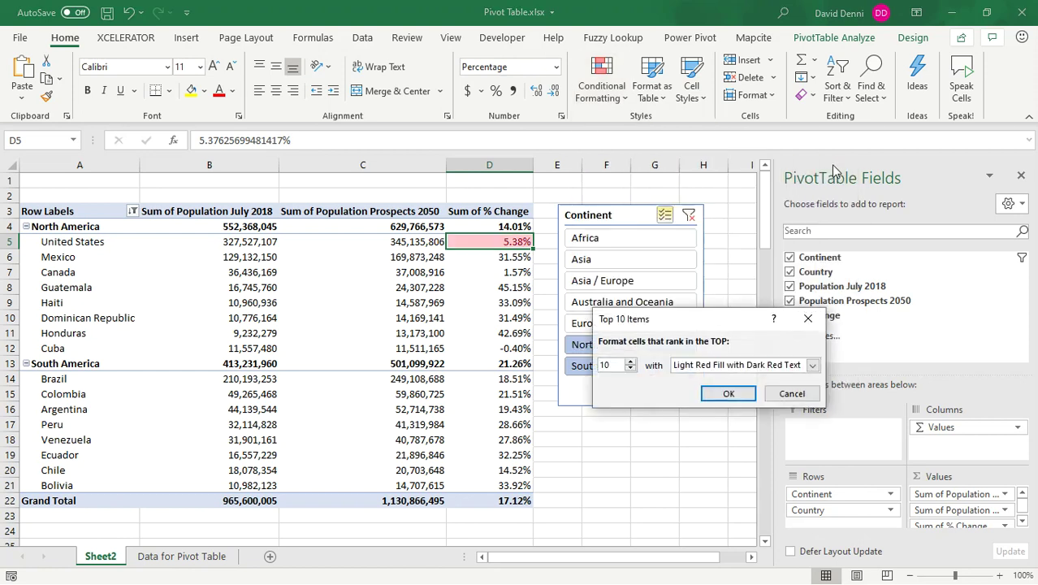
pyautogui.click(631, 369)
pyautogui.click(616, 365)
pyautogui.click(813, 367)
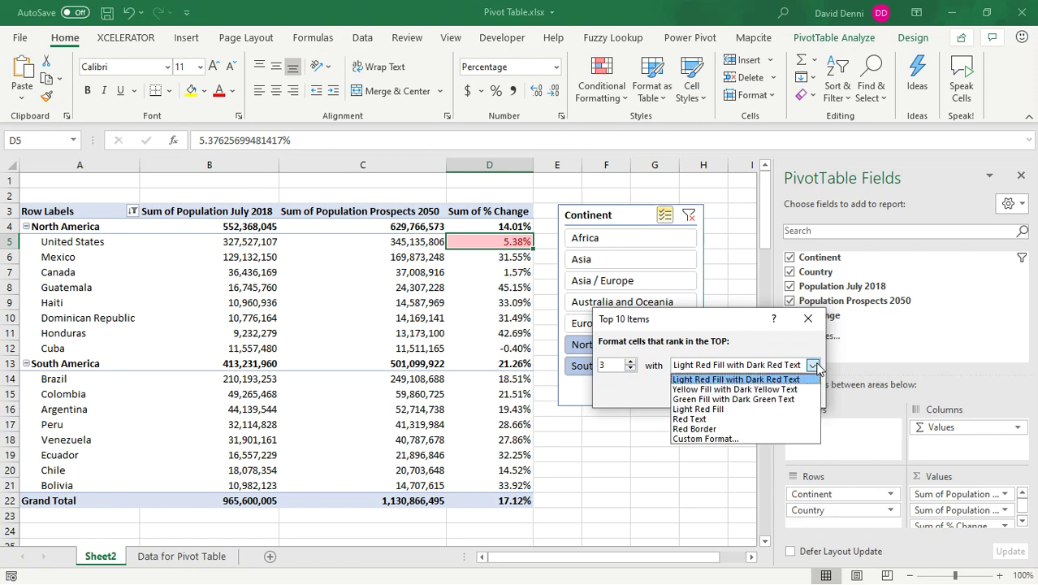
pyautogui.click(755, 398)
pyautogui.click(731, 395)
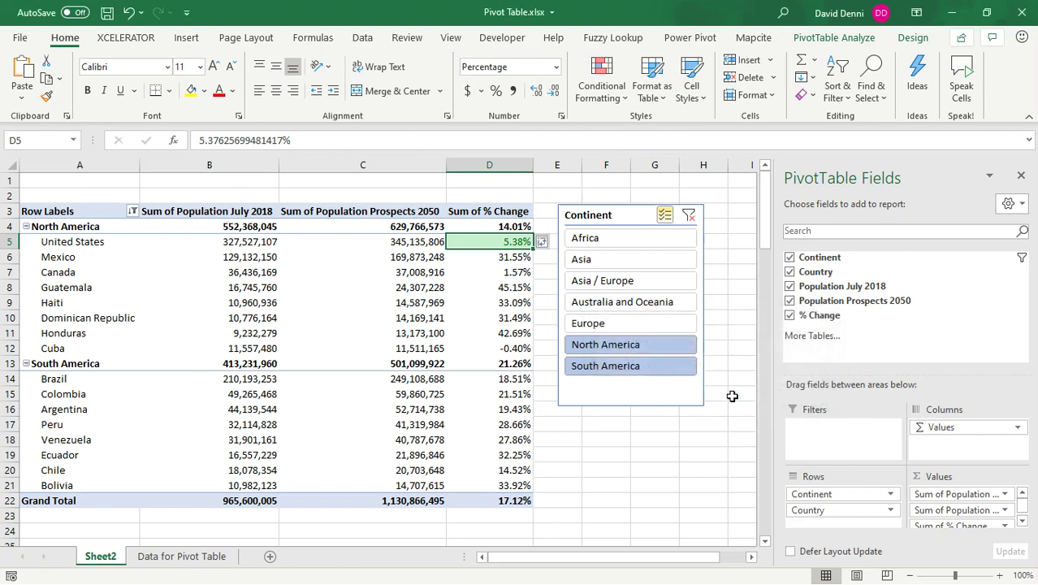
pyautogui.click(552, 242)
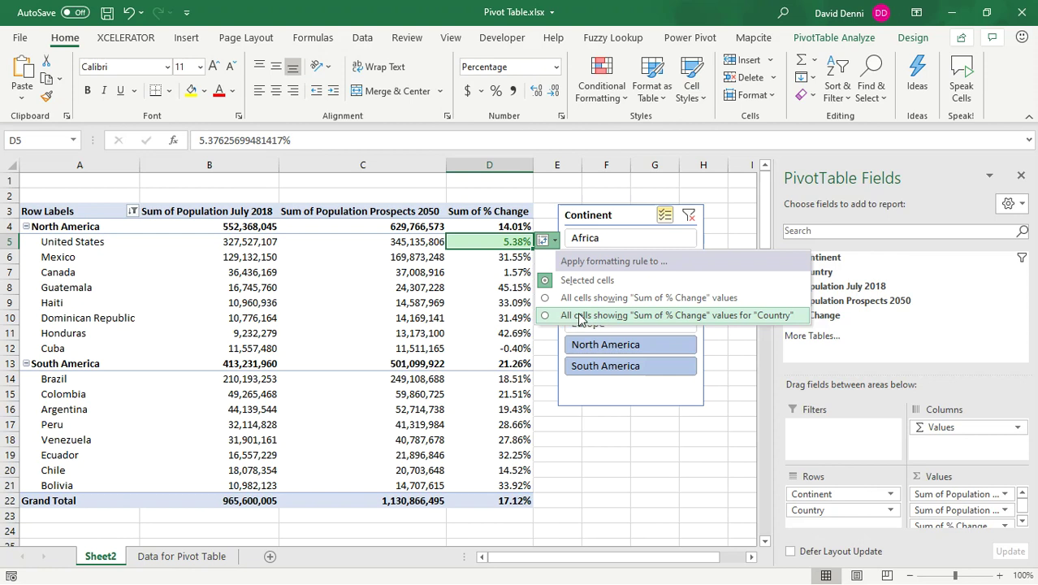
pyautogui.click(579, 315)
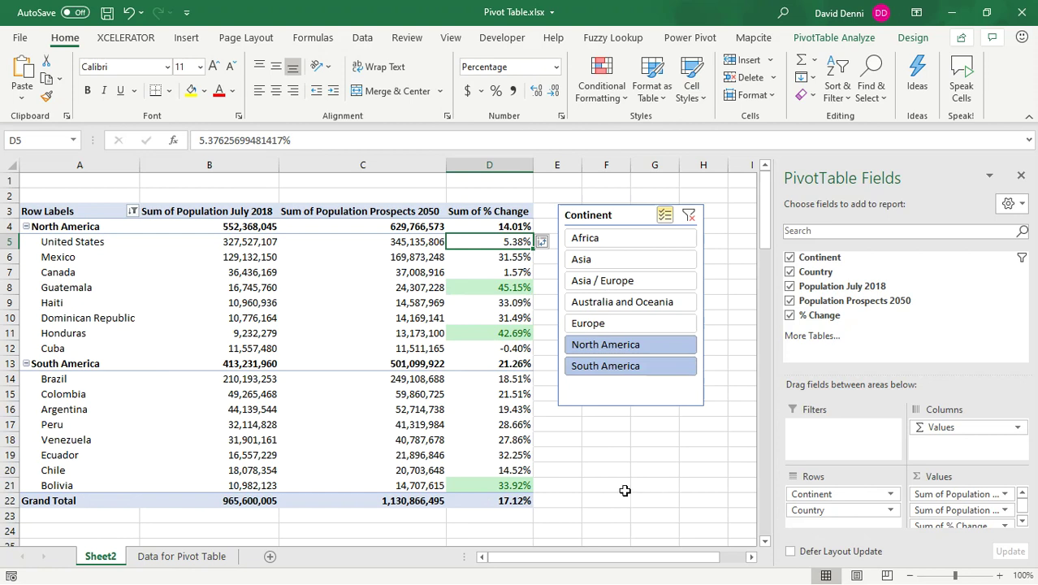
pyautogui.click(613, 371)
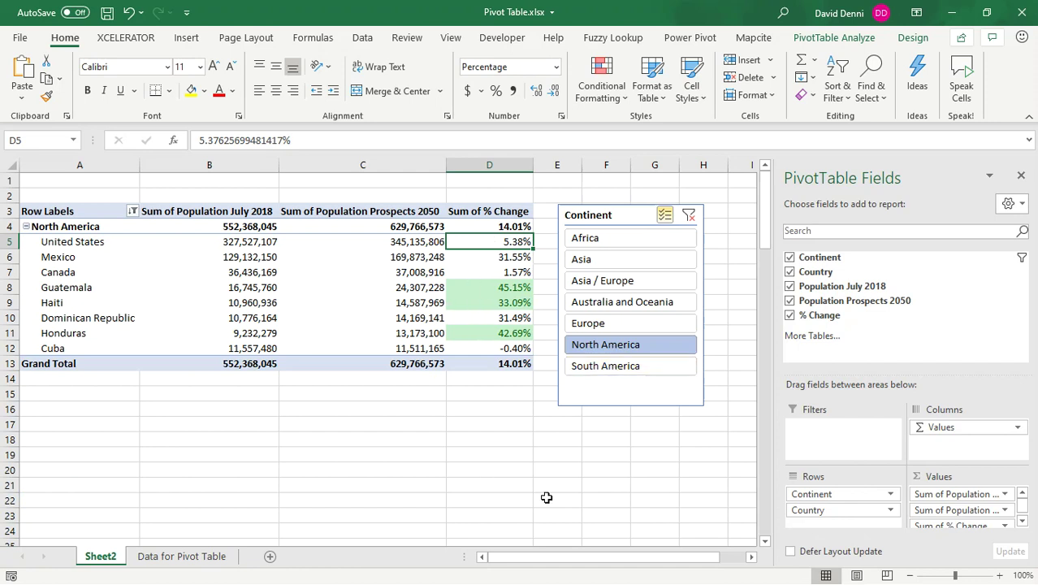
pyautogui.click(609, 366)
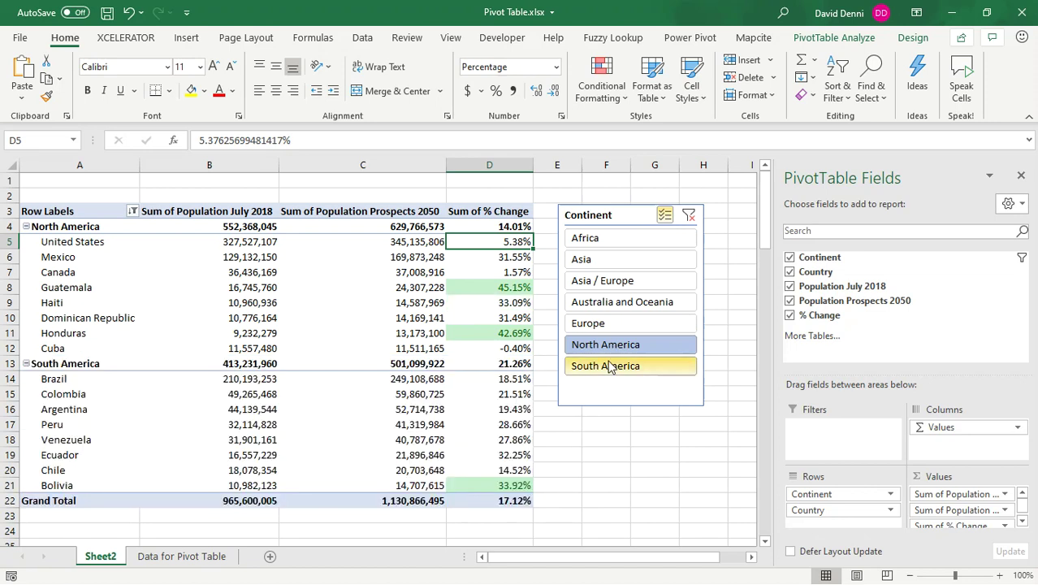
# Open the Subtotals dropdown on the PivotTable Design tab
pyautogui.click(920, 43)
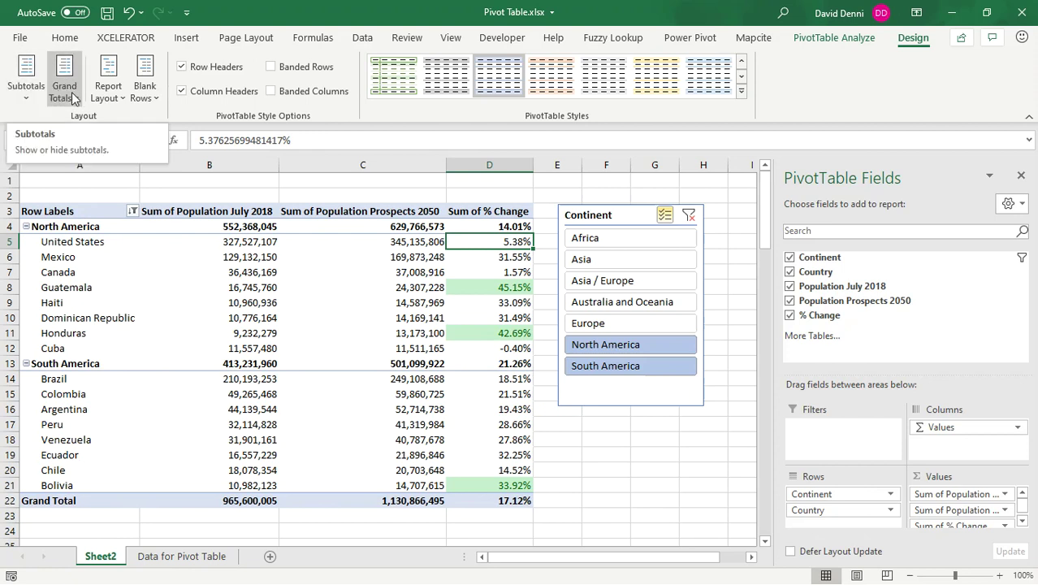
pyautogui.click(29, 96)
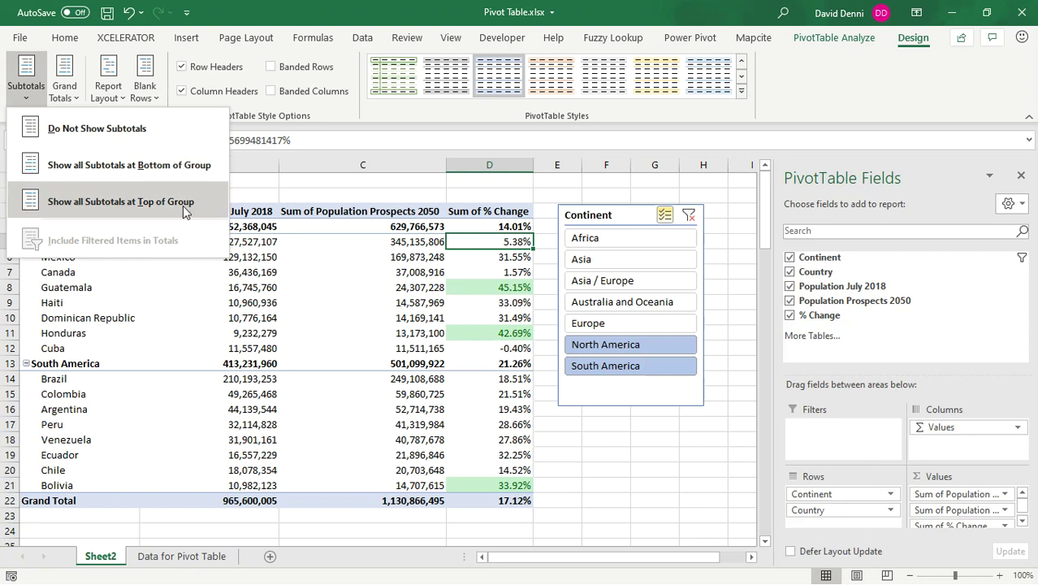
# Try continent subtotals at the bottom, then hidden, then show them at the top of each group
pyautogui.click(154, 165)
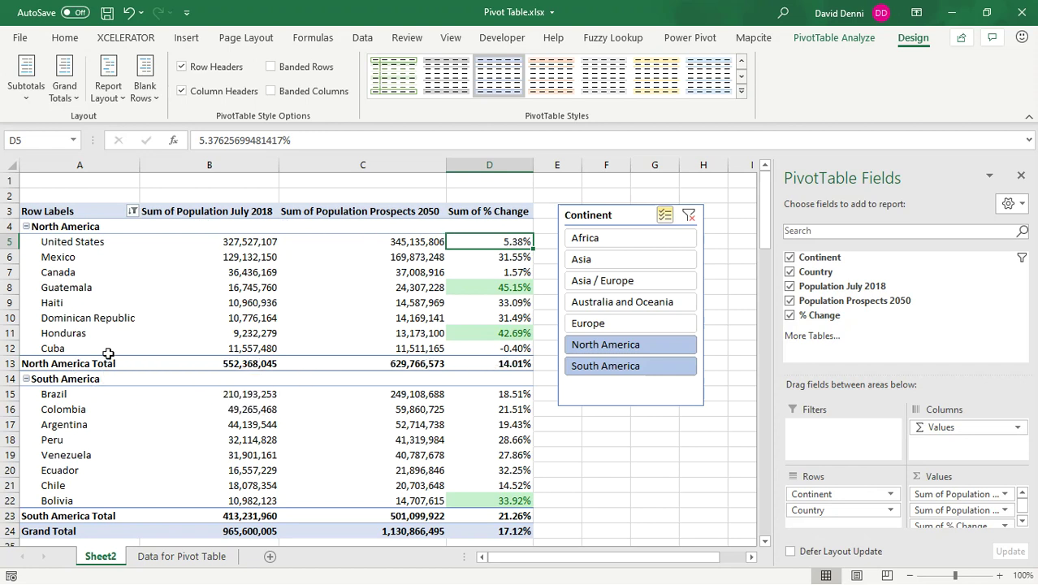
pyautogui.click(27, 86)
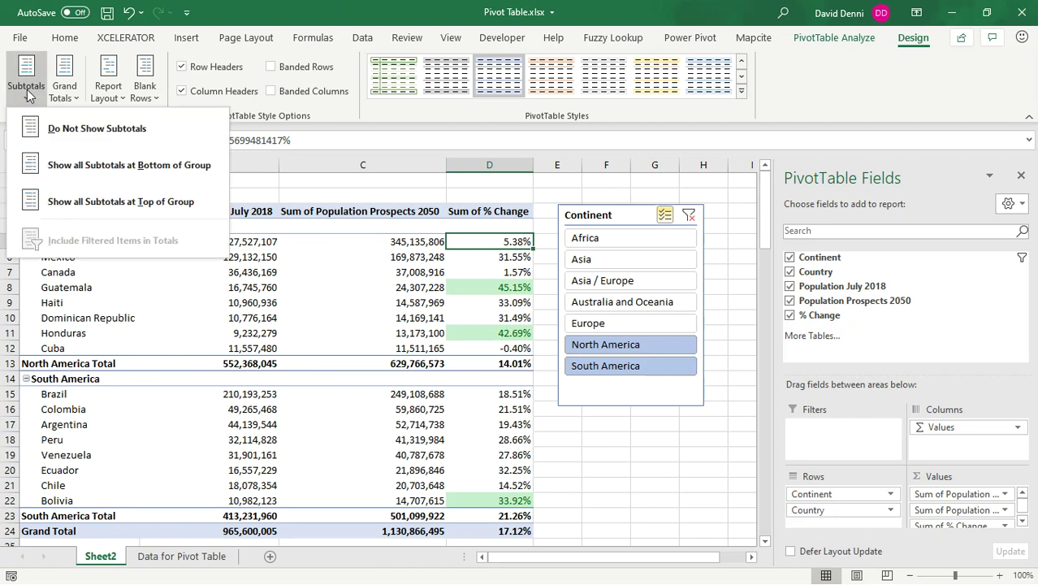
pyautogui.click(101, 130)
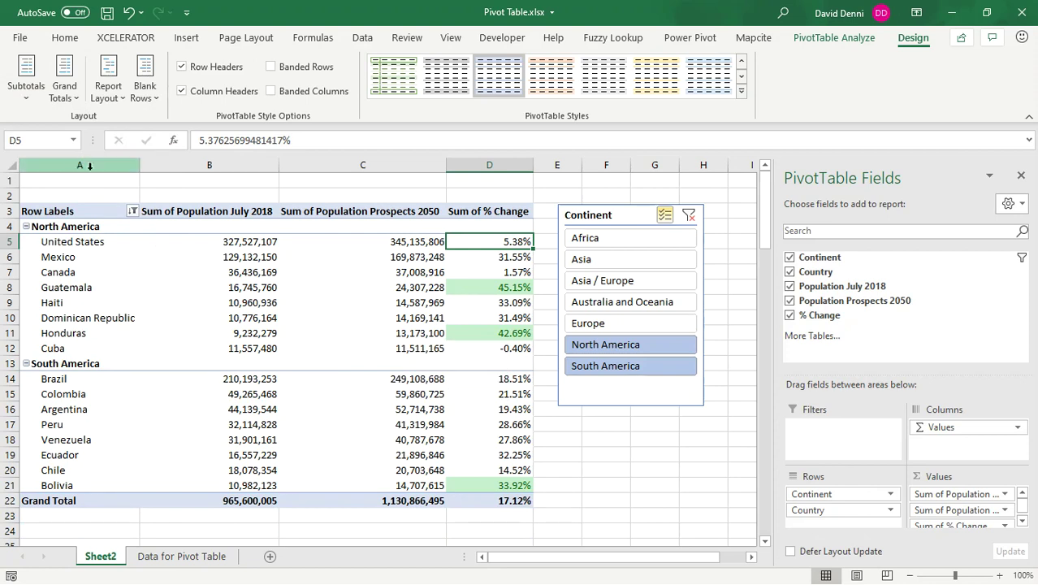
pyautogui.click(27, 94)
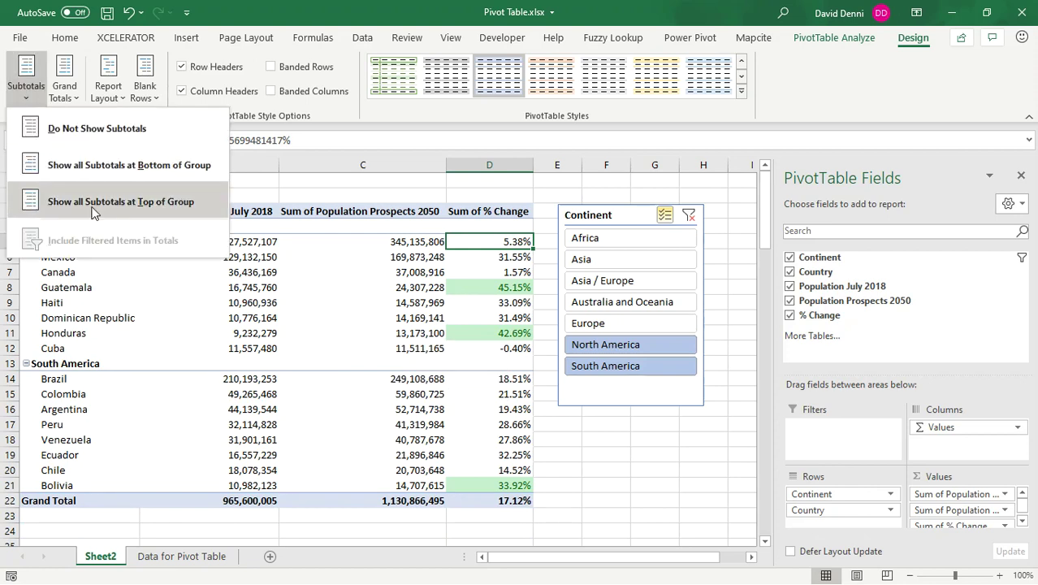
pyautogui.click(125, 203)
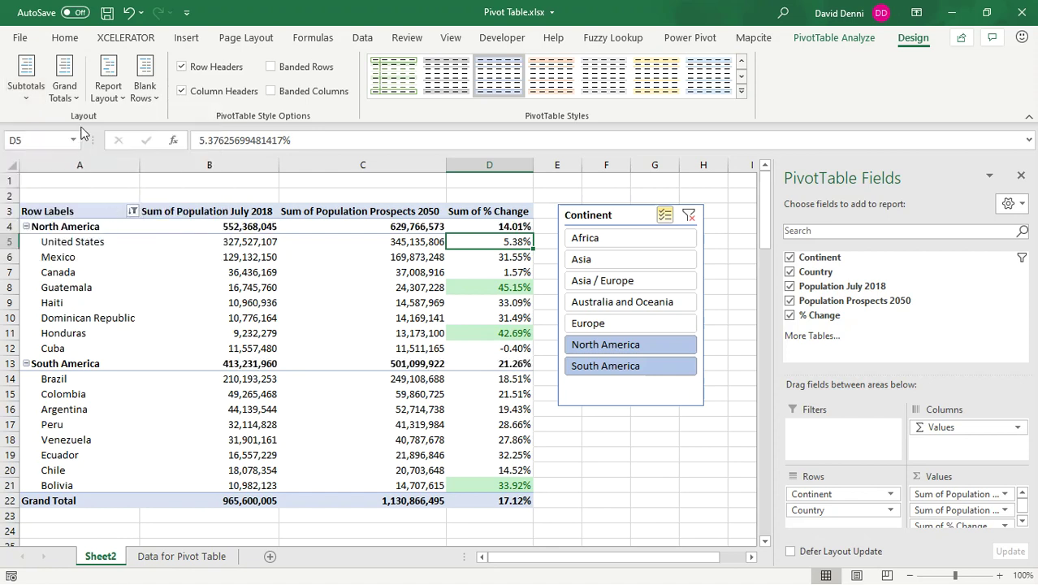
pyautogui.click(76, 95)
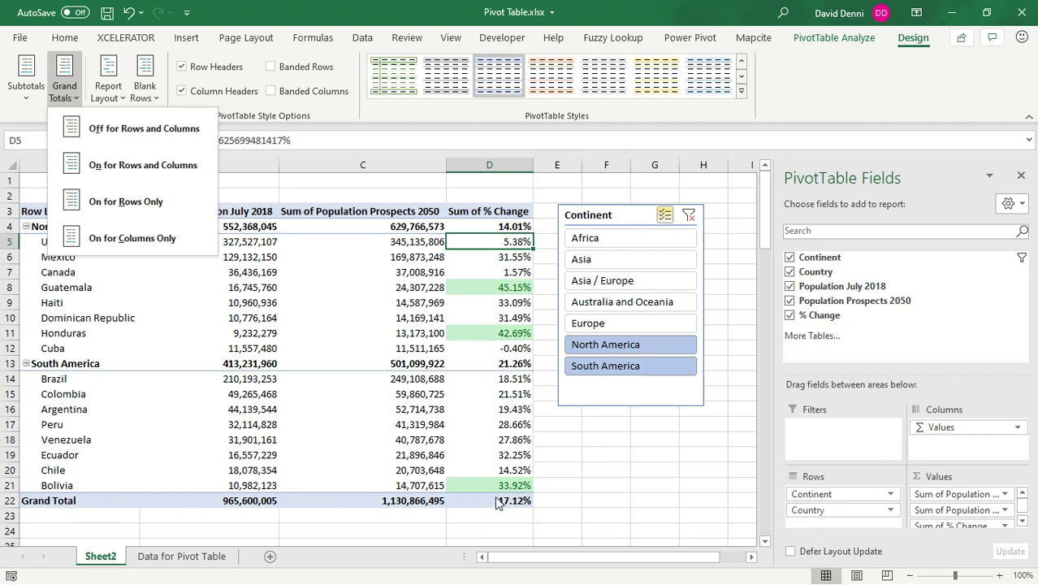
# Turn grand totals off, briefly restore them, then set them Off for Rows and Columns
pyautogui.moveTo(233, 501)
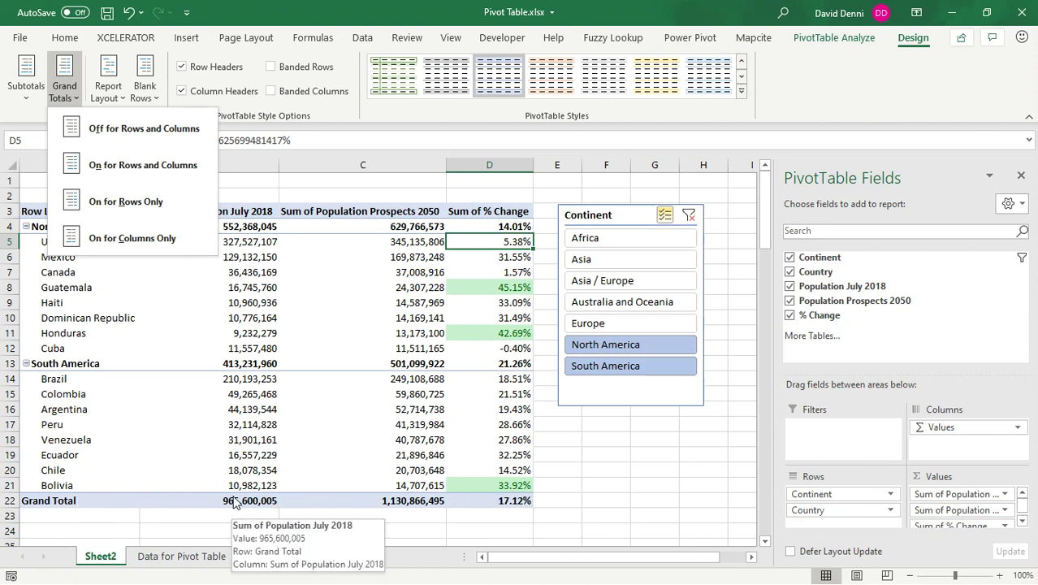
pyautogui.click(137, 135)
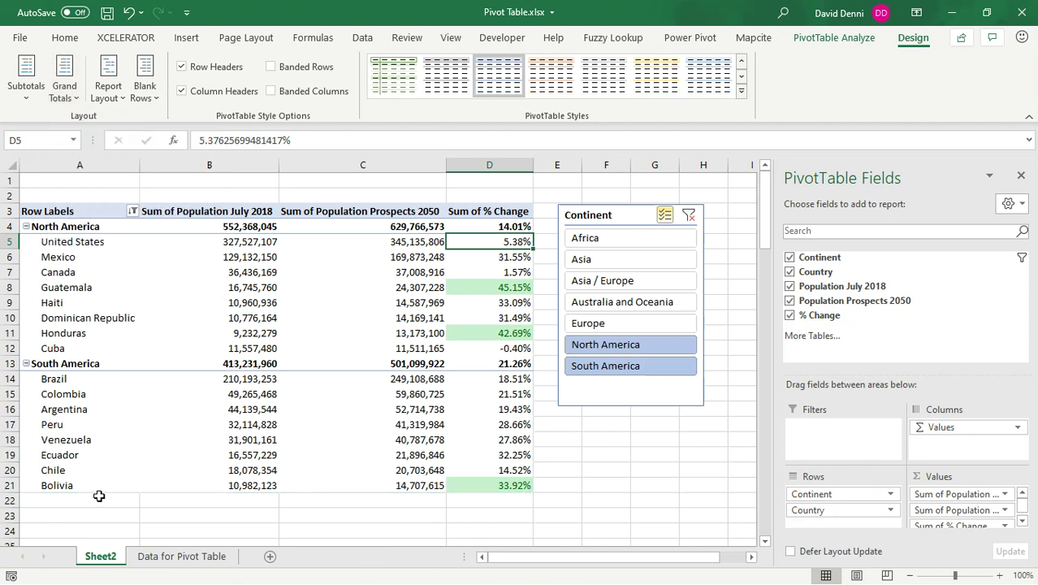
pyautogui.click(64, 89)
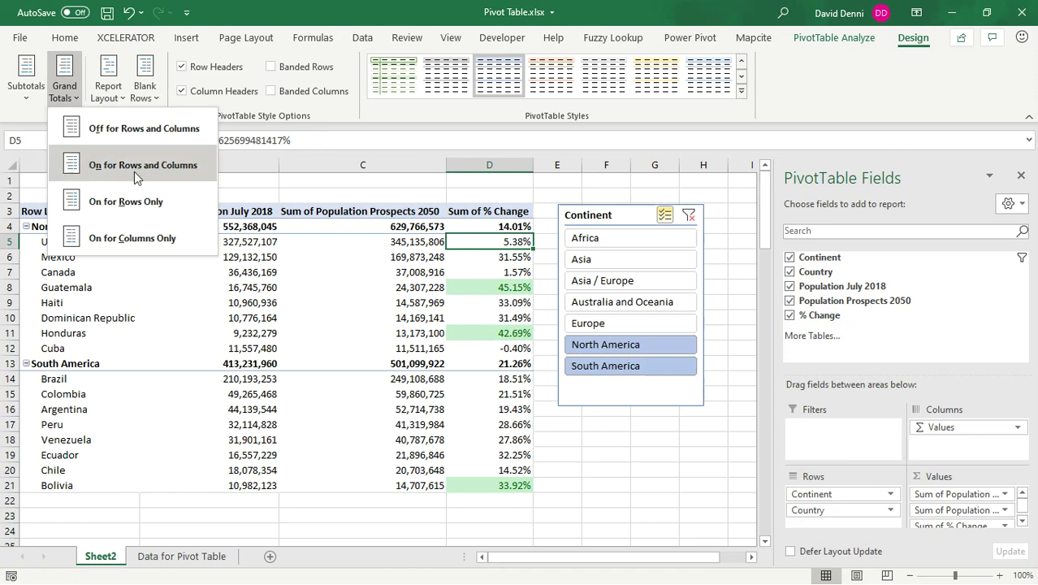
pyautogui.click(134, 235)
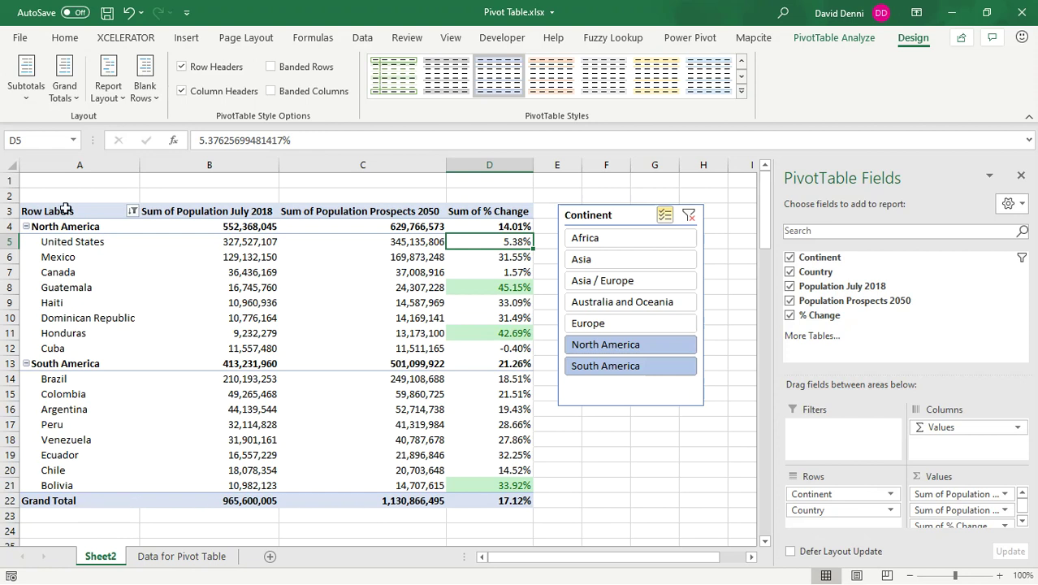
pyautogui.click(65, 100)
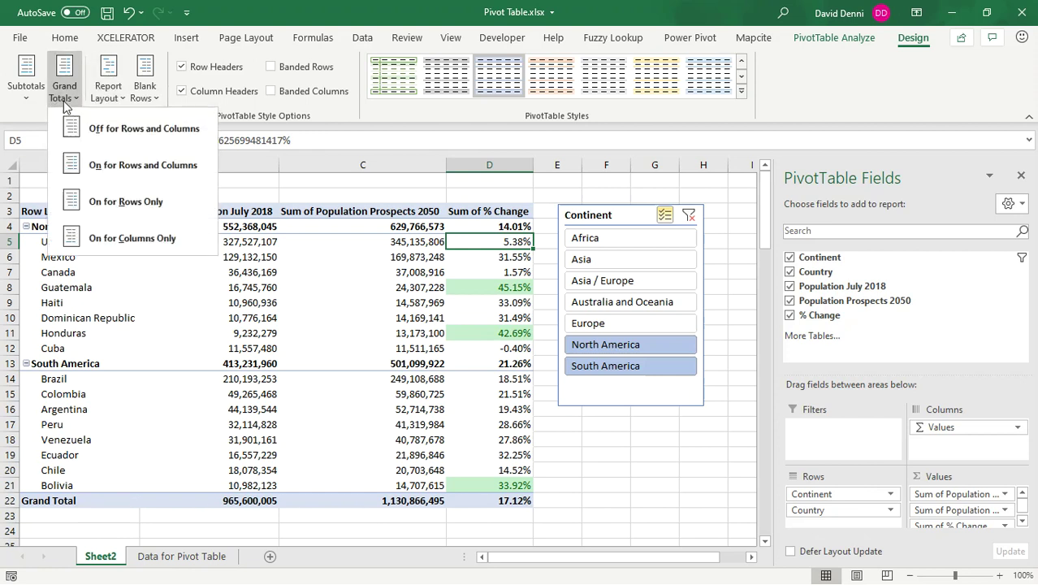
pyautogui.click(122, 133)
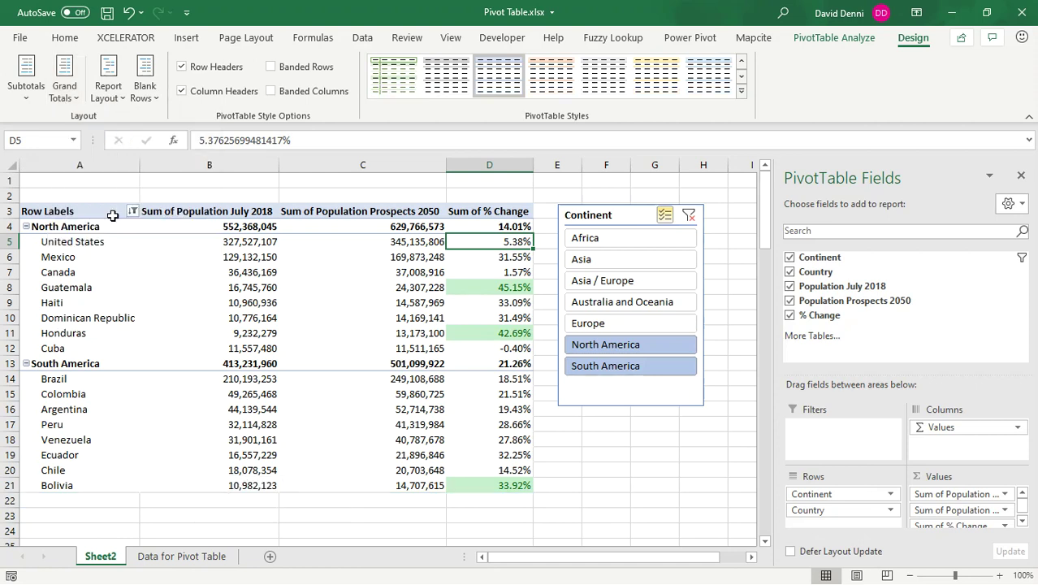
# Switch the pivot table to tabular layout and move the Continent slicer to columns F–H
pyautogui.click(121, 99)
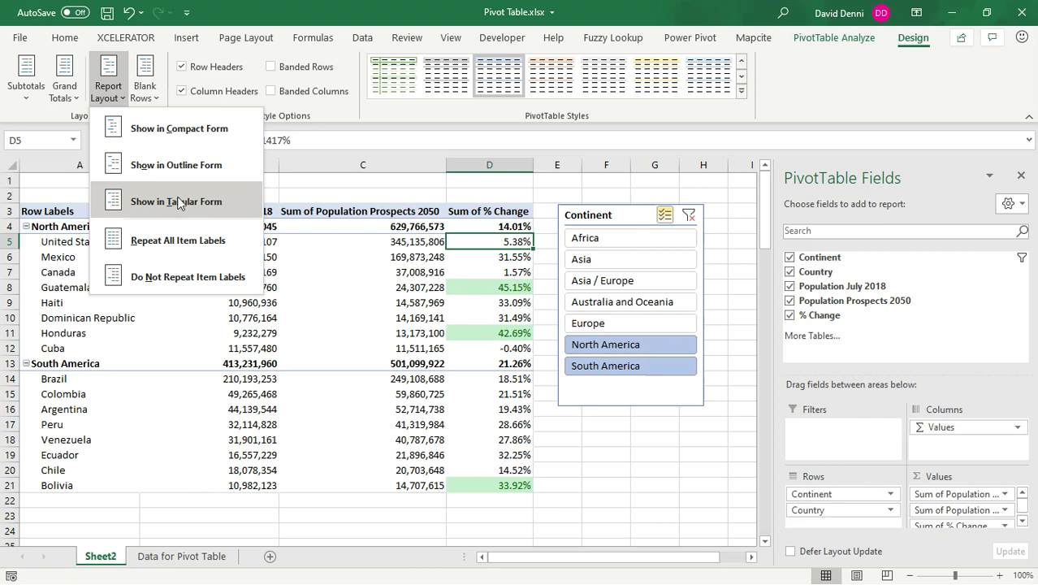
pyautogui.click(234, 202)
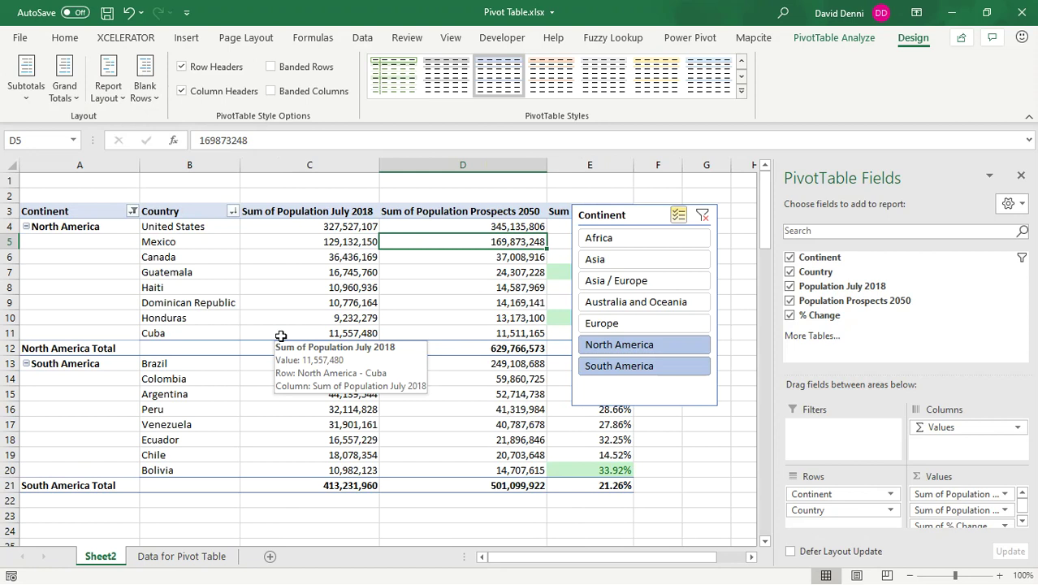
pyautogui.moveTo(602, 216); pyautogui.dragTo(669, 216)
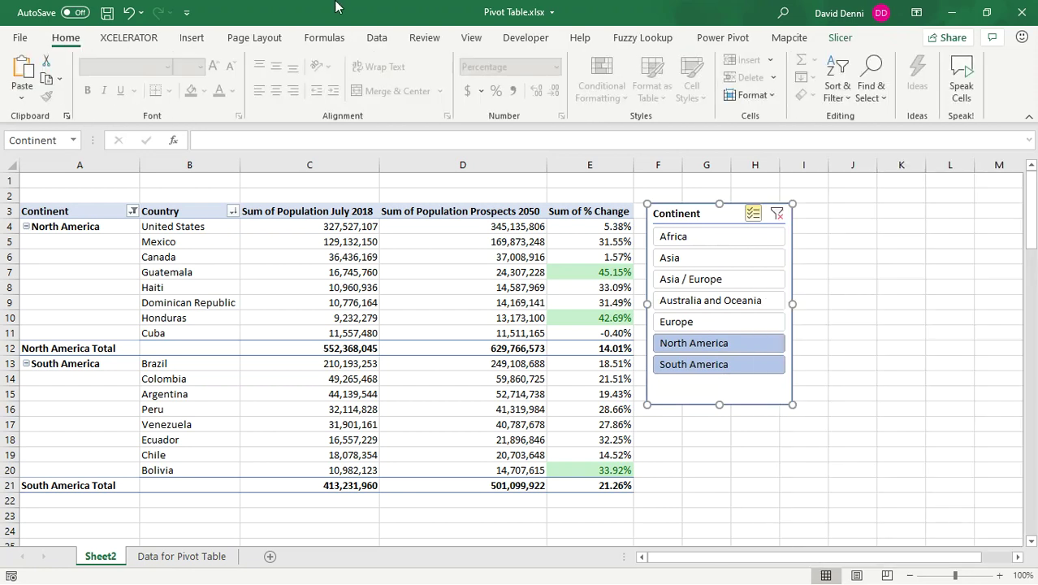
# Return the pivot table to compact layout from the Report Layout options
pyautogui.click(481, 243)
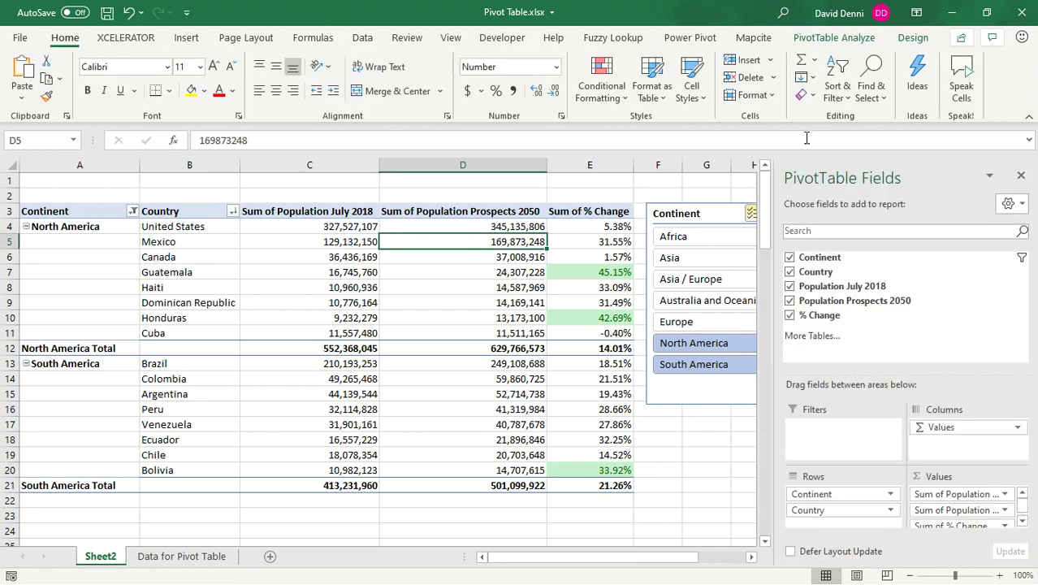
pyautogui.click(912, 38)
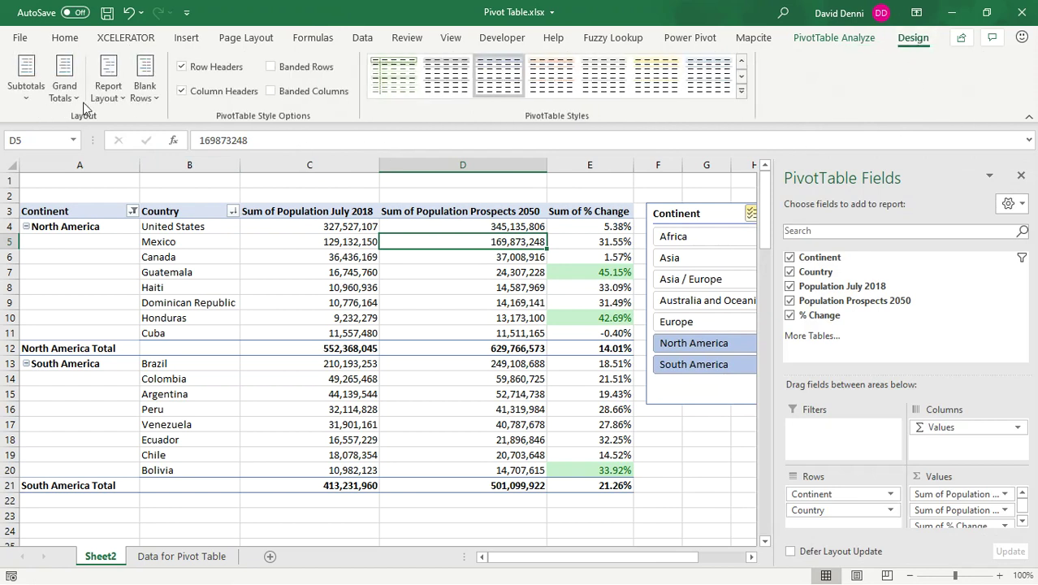
pyautogui.click(122, 96)
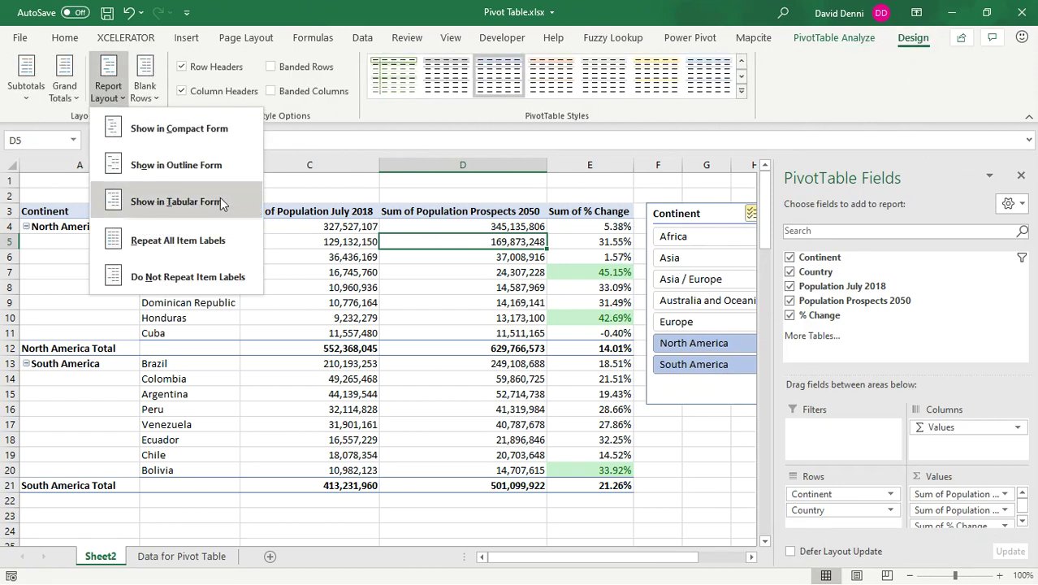
pyautogui.click(179, 130)
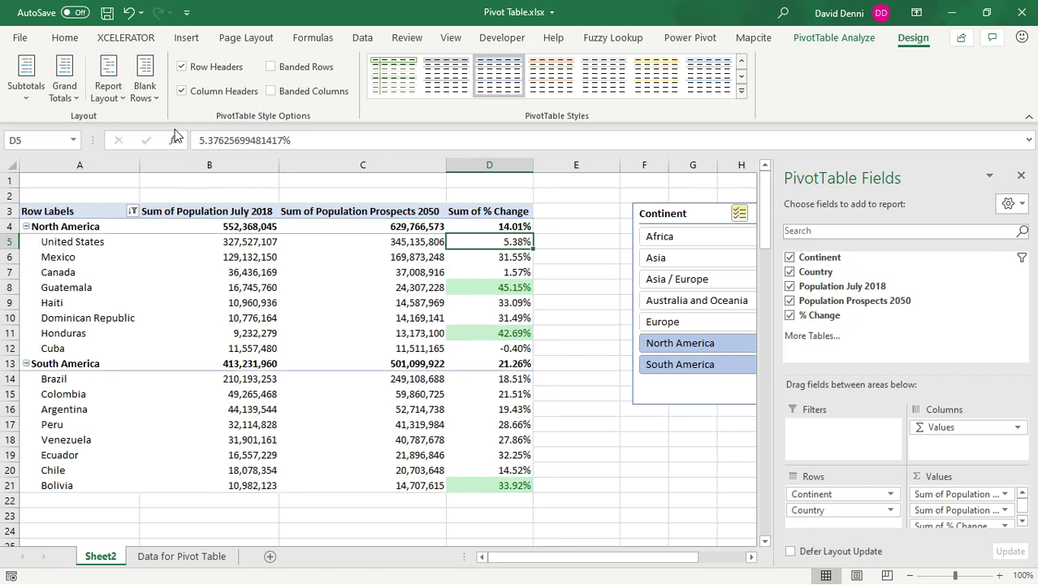
# Show the pivot table in tabular form, try repeating item labels, then choose Do Not Repeat Item Labels
pyautogui.click(122, 97)
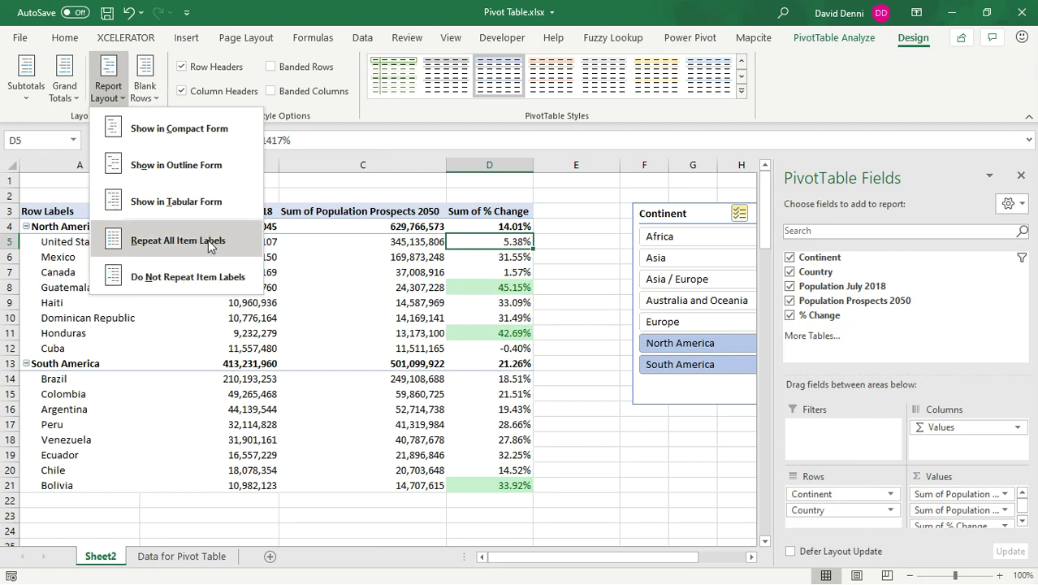
pyautogui.click(178, 201)
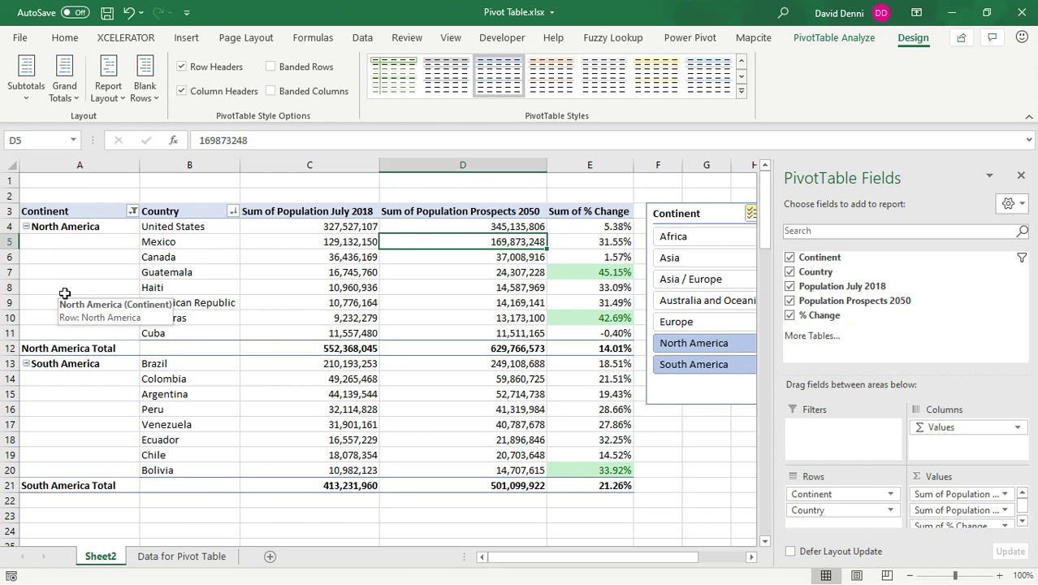
pyautogui.click(118, 244)
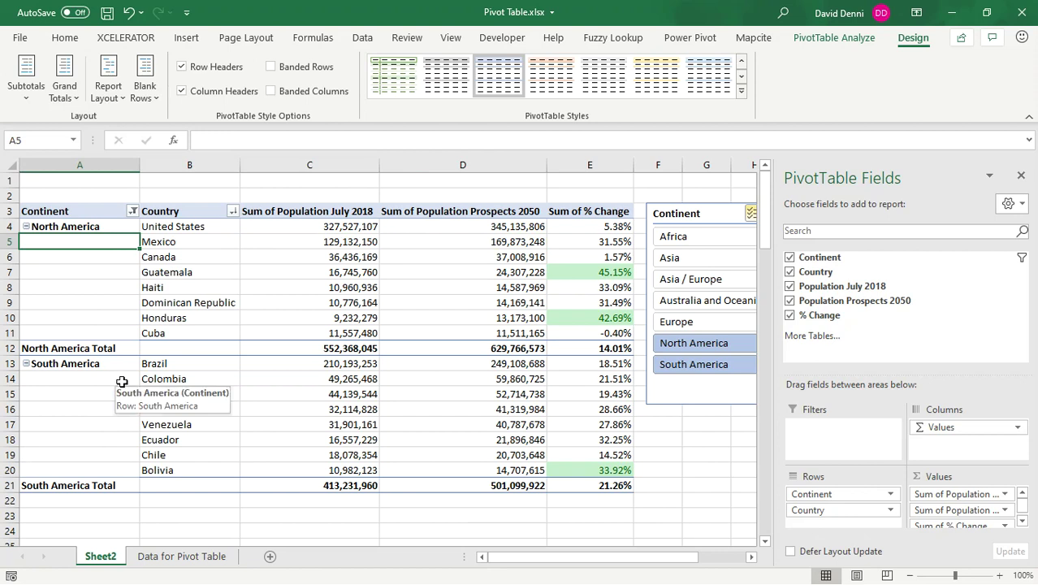
pyautogui.click(121, 94)
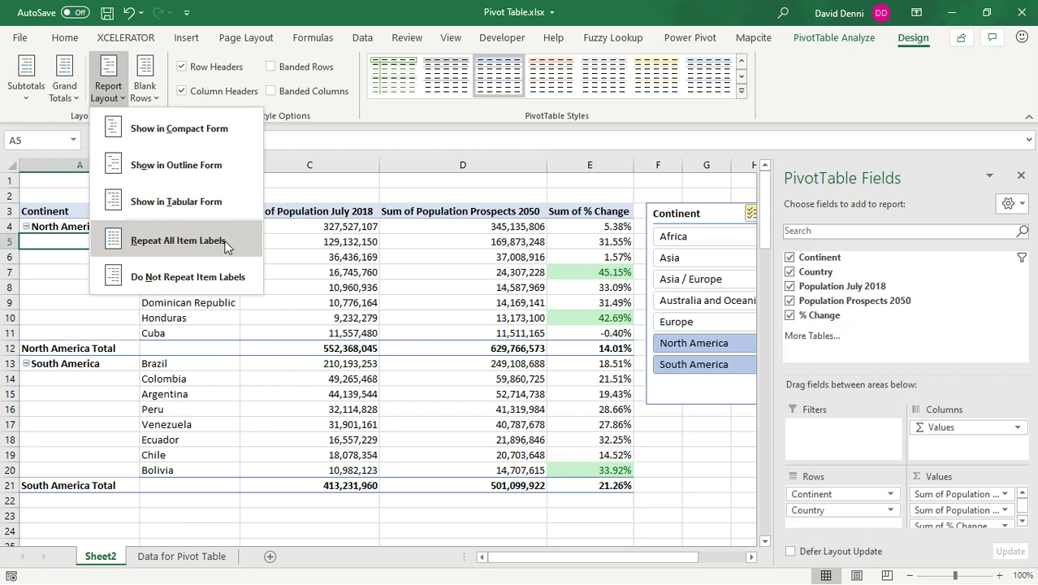
pyautogui.click(178, 241)
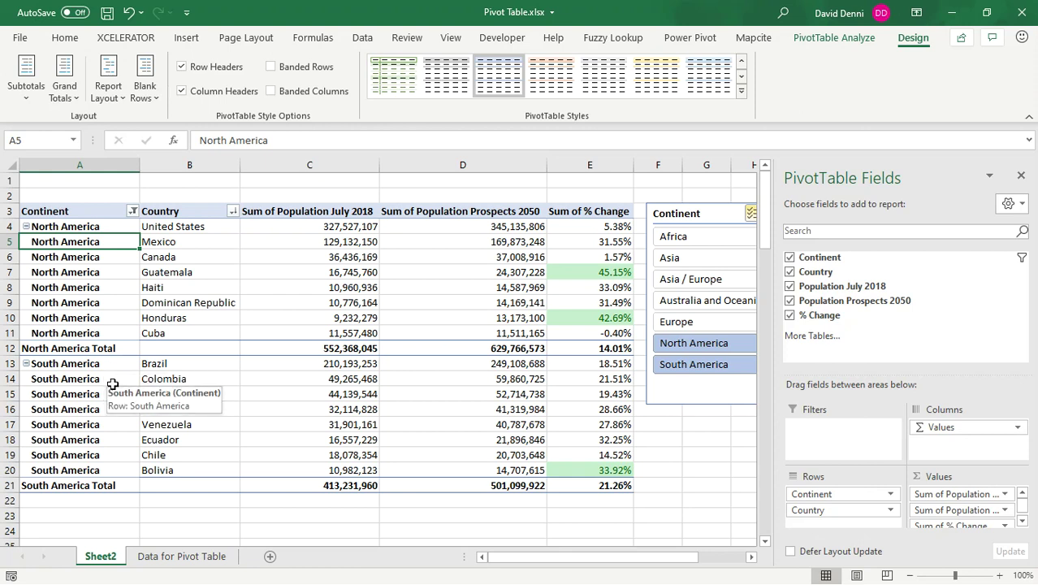
pyautogui.click(106, 103)
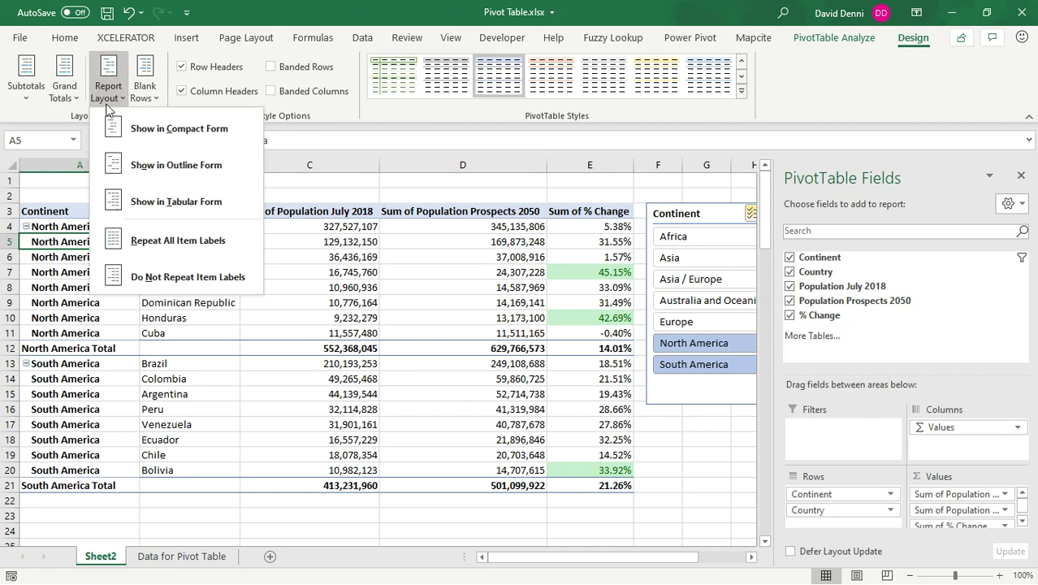
pyautogui.click(216, 281)
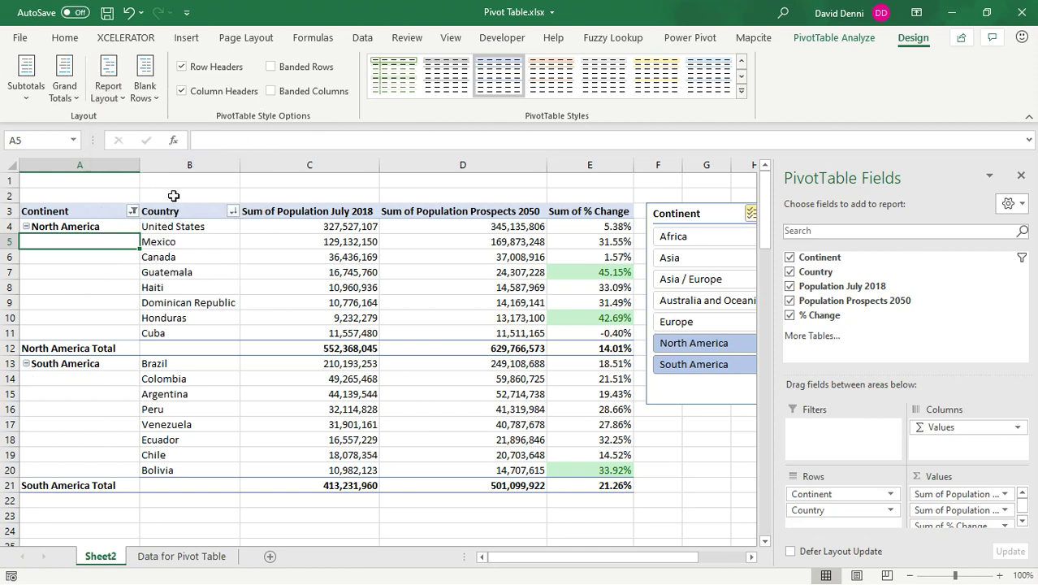
pyautogui.click(154, 105)
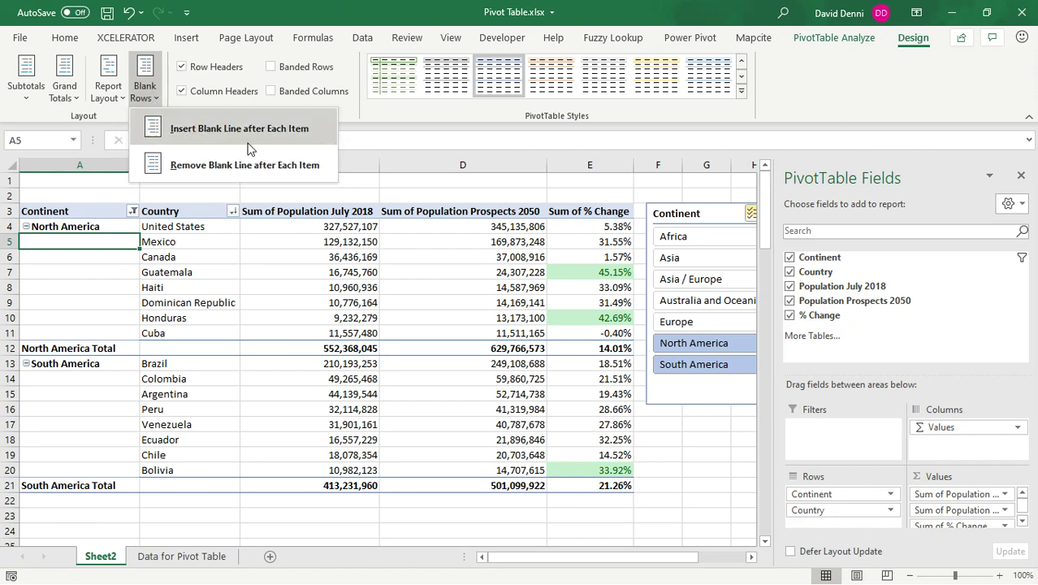
pyautogui.click(267, 128)
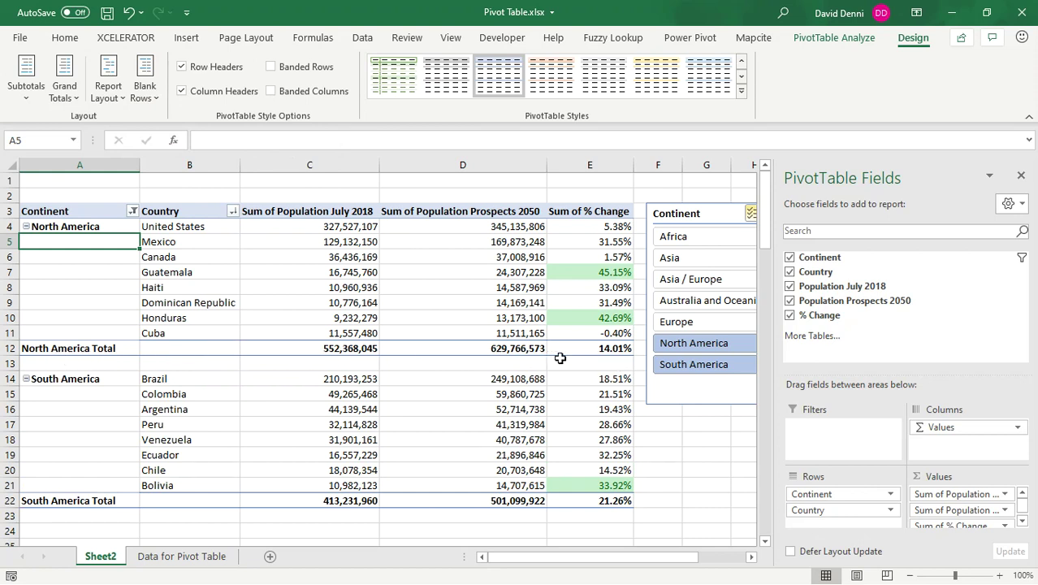
pyautogui.click(144, 88)
pyautogui.click(276, 166)
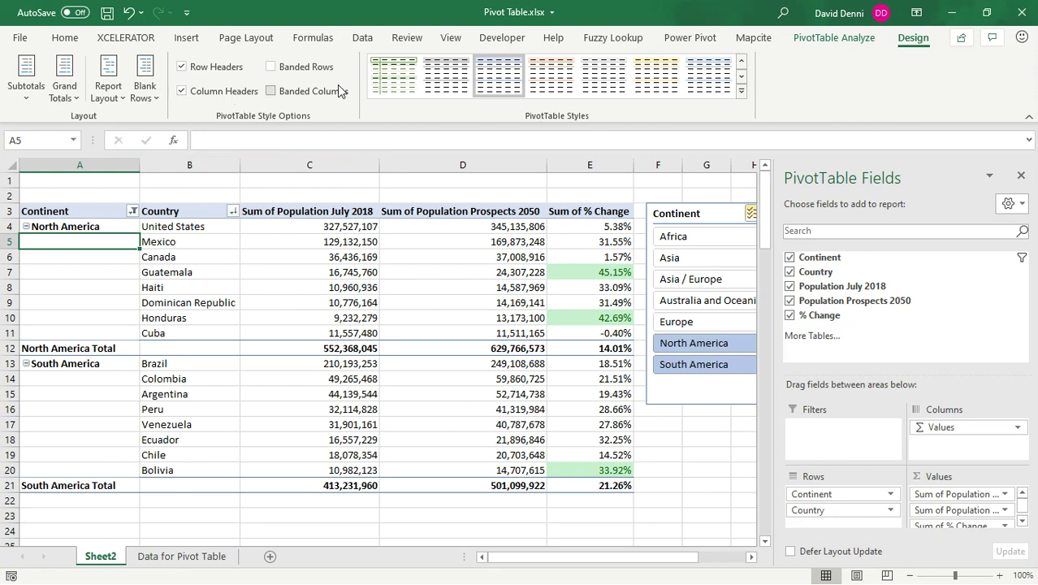
pyautogui.click(207, 71)
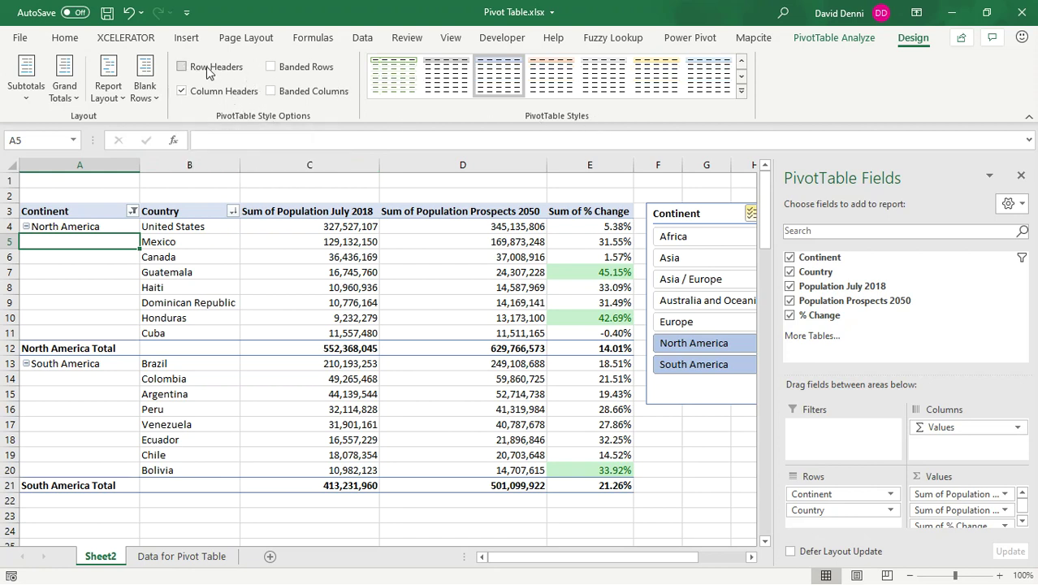
pyautogui.click(207, 71)
pyautogui.click(261, 229)
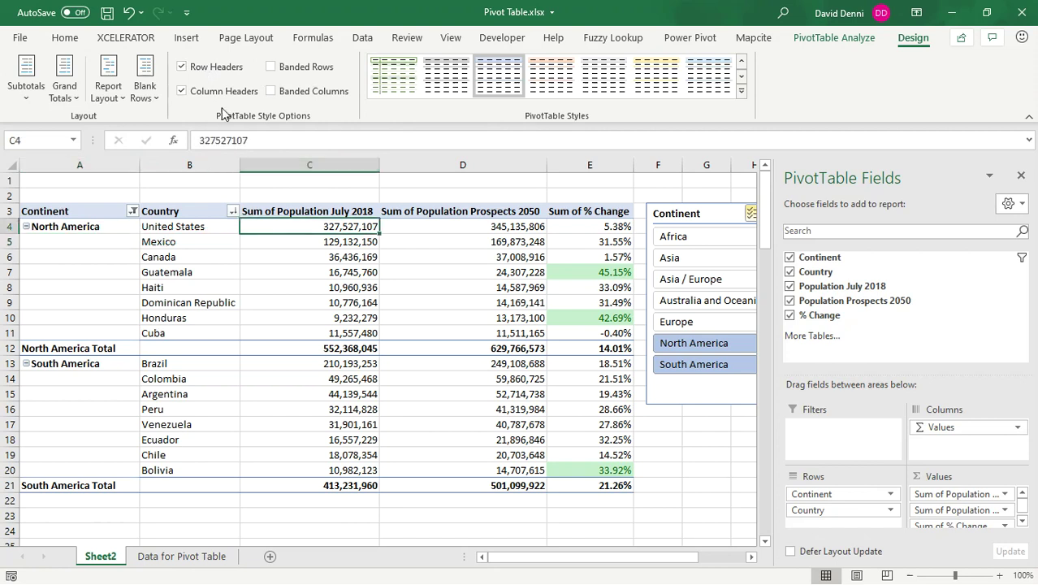
pyautogui.click(213, 65)
pyautogui.click(209, 67)
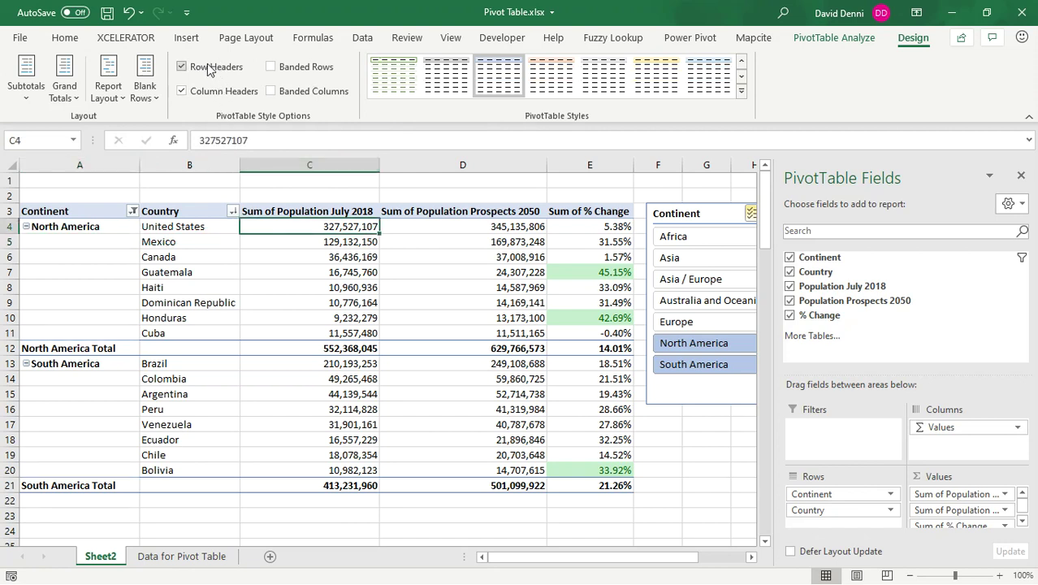
pyautogui.click(216, 91)
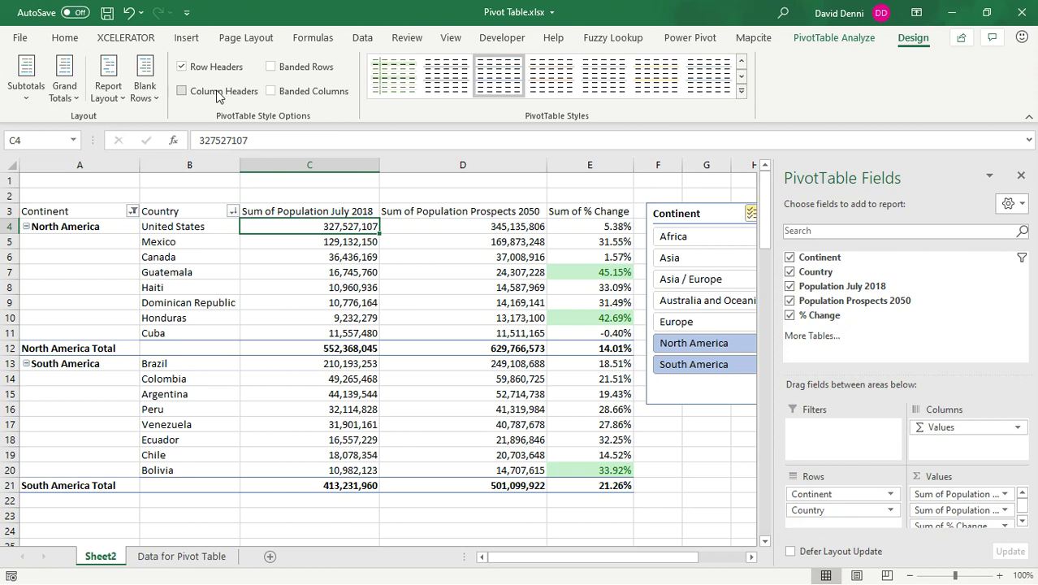
pyautogui.click(218, 94)
pyautogui.click(308, 69)
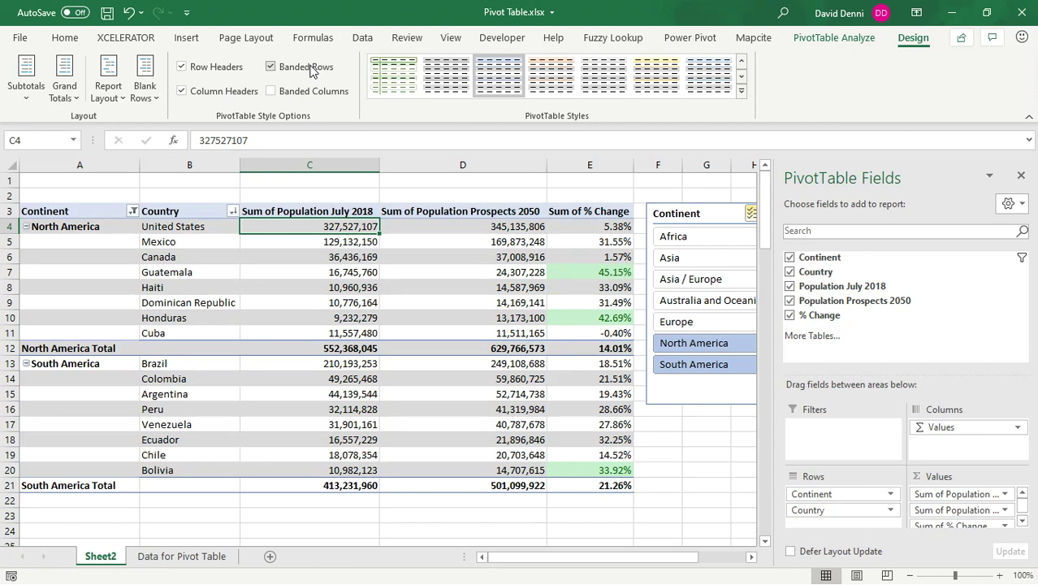
pyautogui.click(309, 68)
pyautogui.click(313, 94)
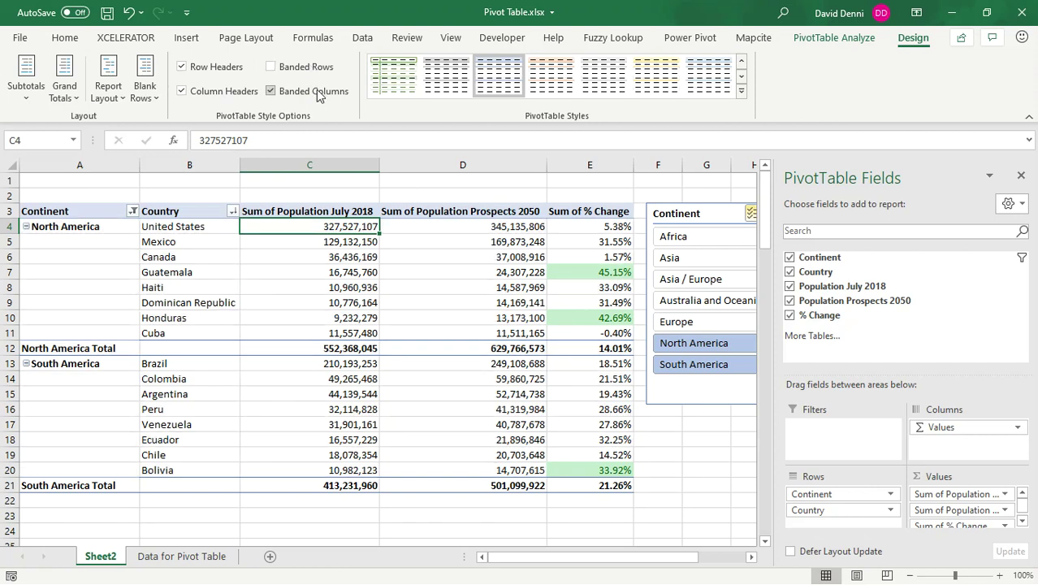
pyautogui.click(318, 95)
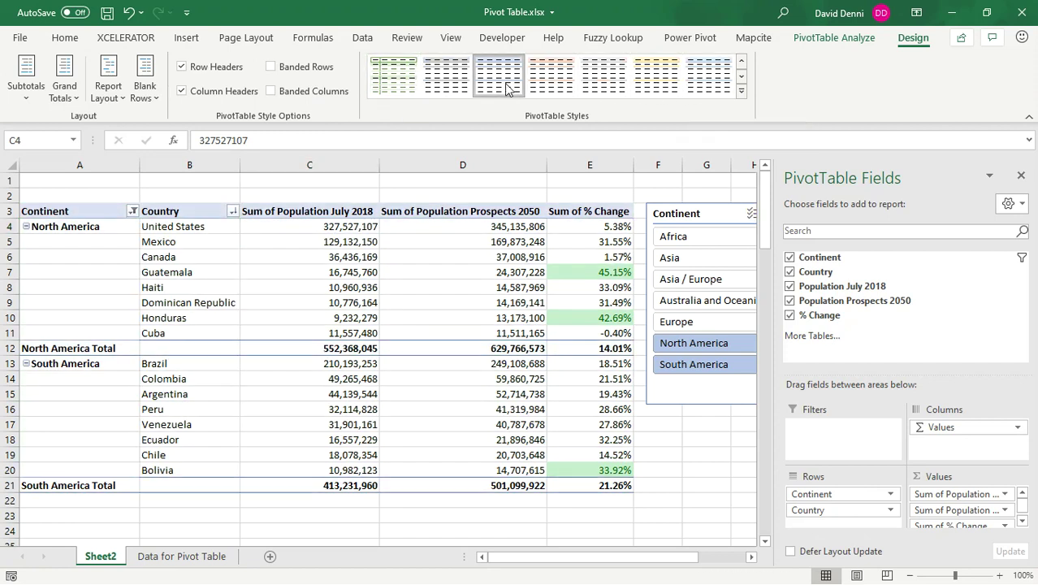
pyautogui.click(741, 91)
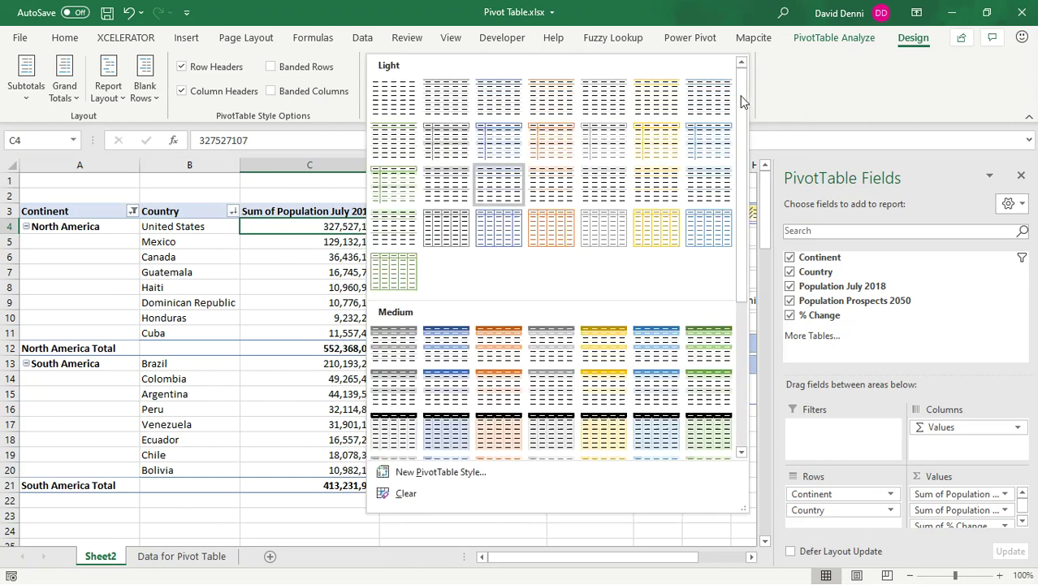
pyautogui.moveTo(741, 99); pyautogui.dragTo(739, 280)
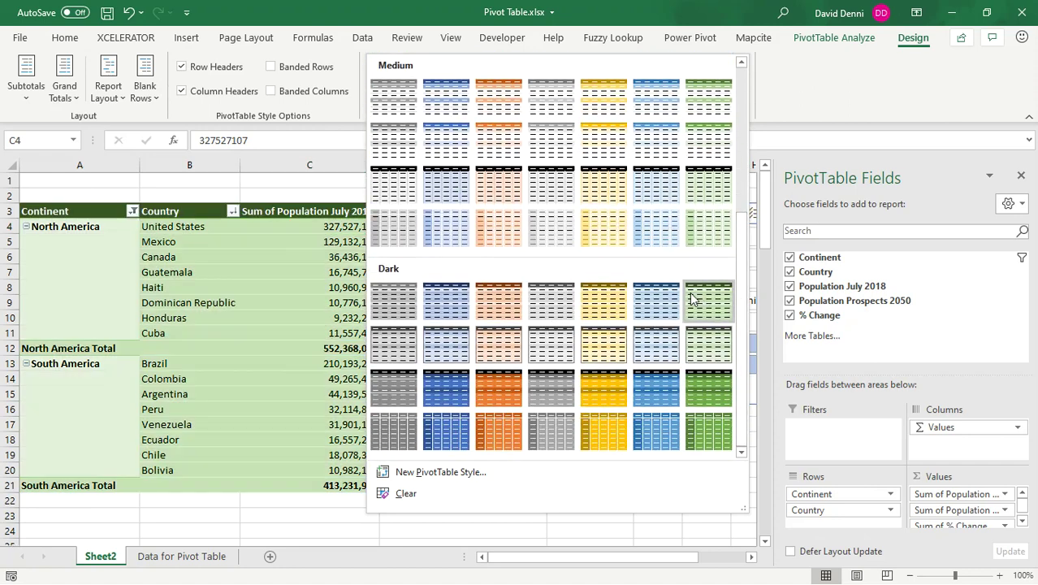
pyautogui.click(656, 388)
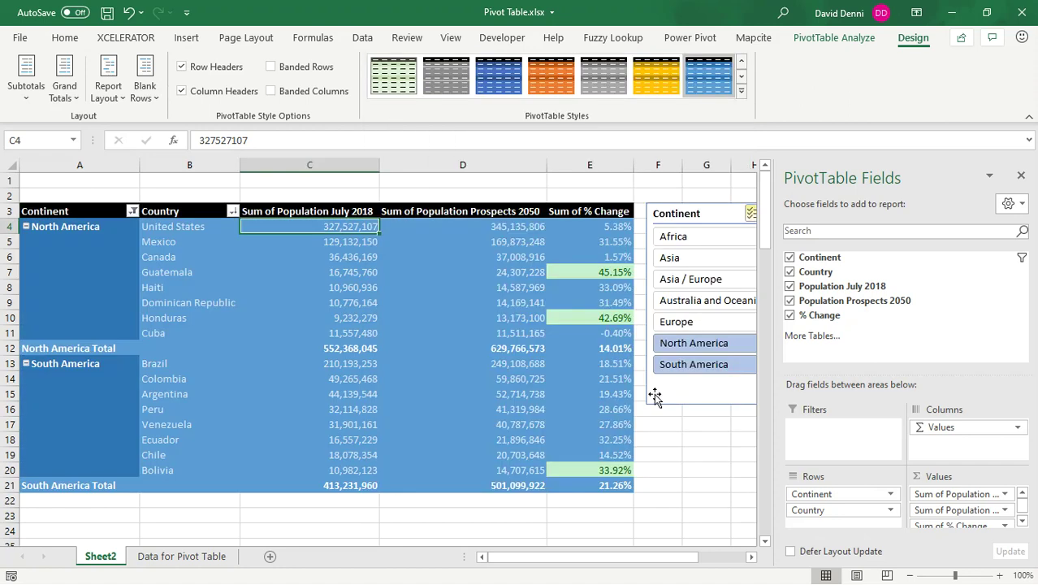
pyautogui.click(129, 12)
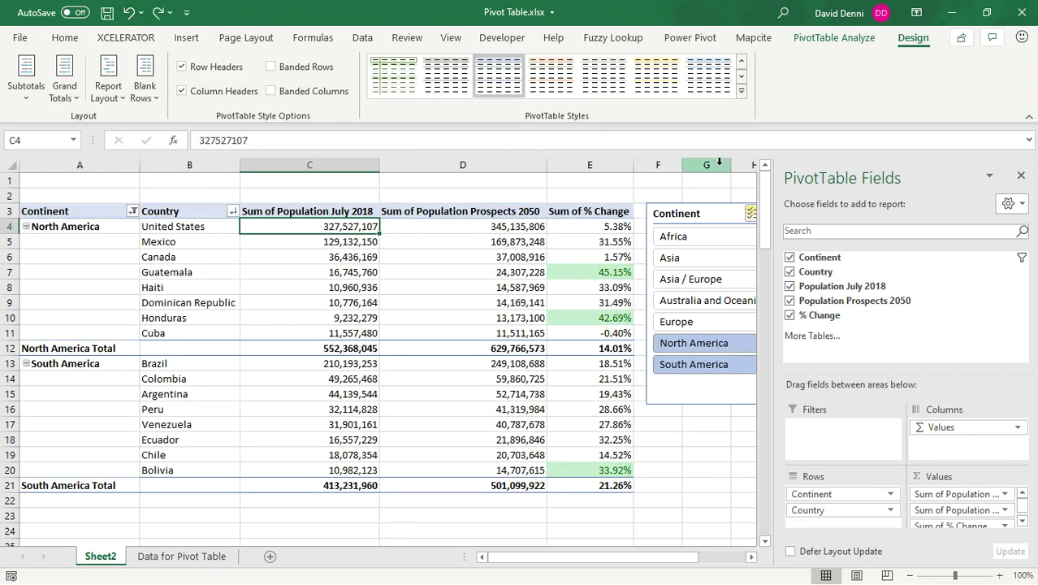
pyautogui.click(741, 93)
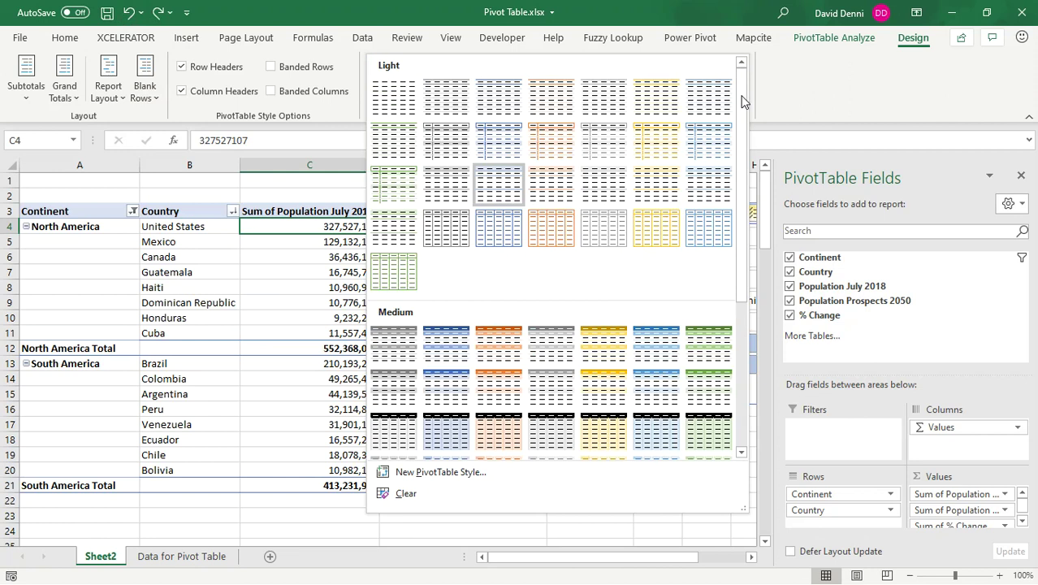
pyautogui.click(796, 83)
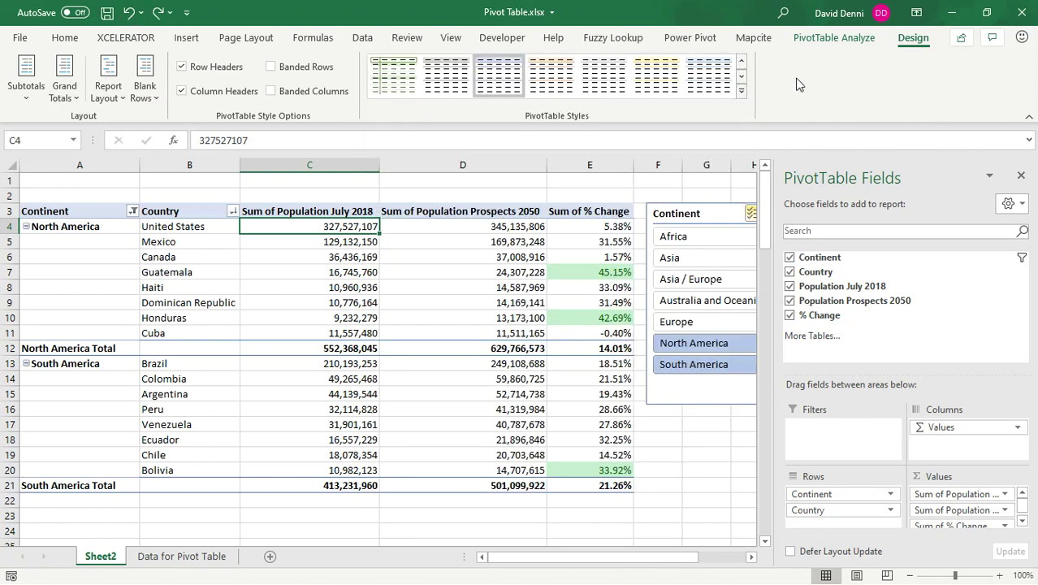
# Close the PivotTable Fields pane
pyautogui.click(1020, 175)
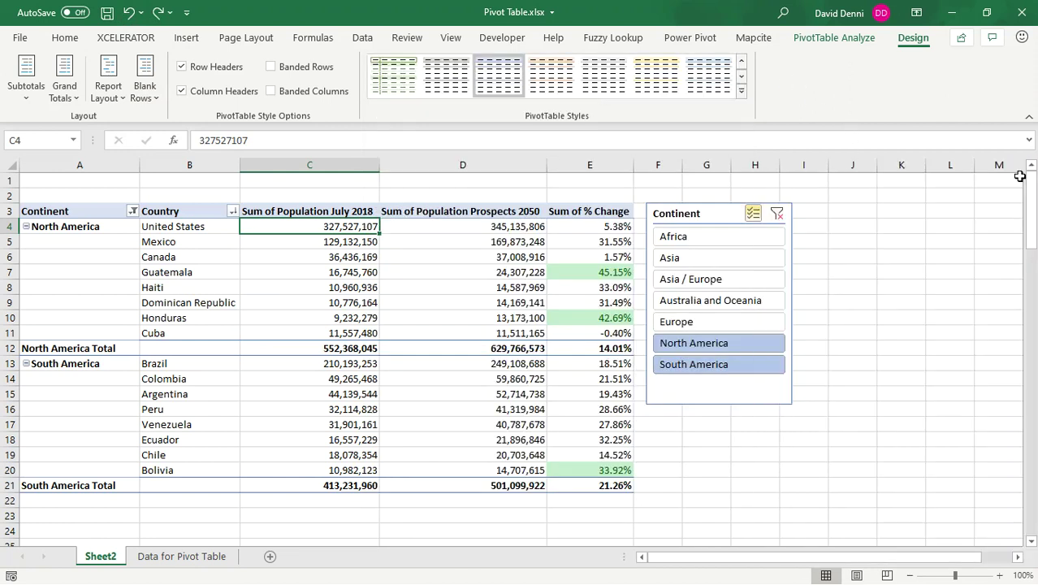